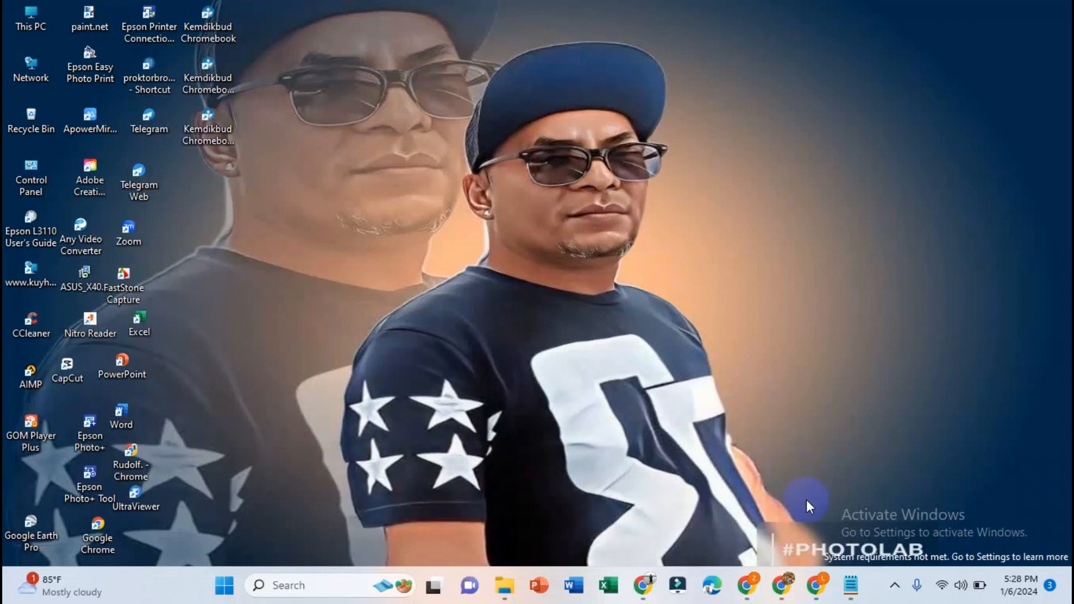
# Step: Switch to Chrome and open Pengelolaan Kinerja under Pengembangan diri on the Merdeka Mengajar home page
pyautogui.click(815, 585)
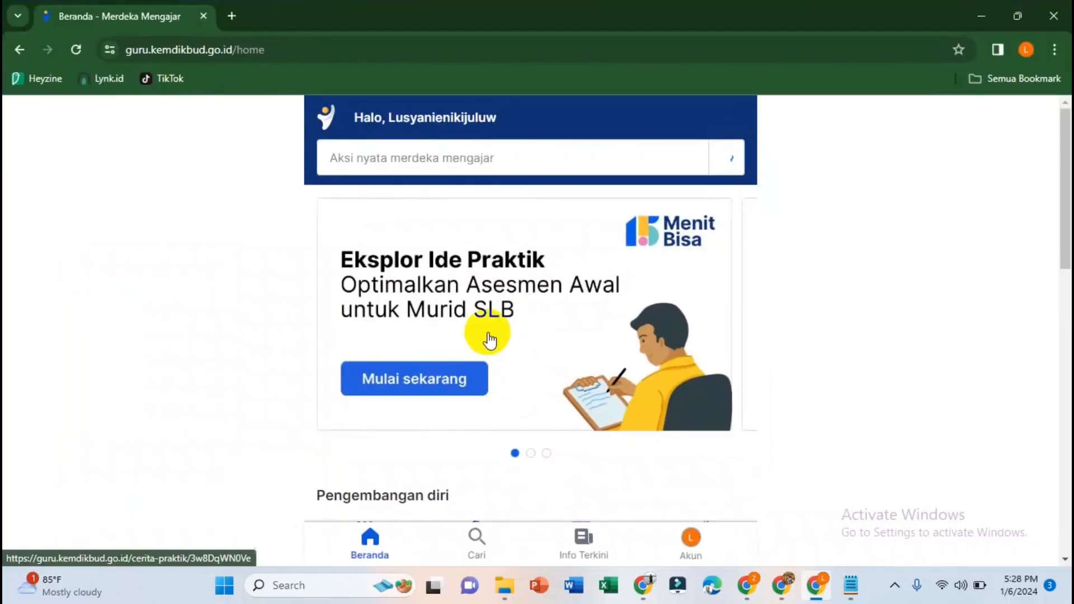
pyautogui.scroll(-4, 769, 283)
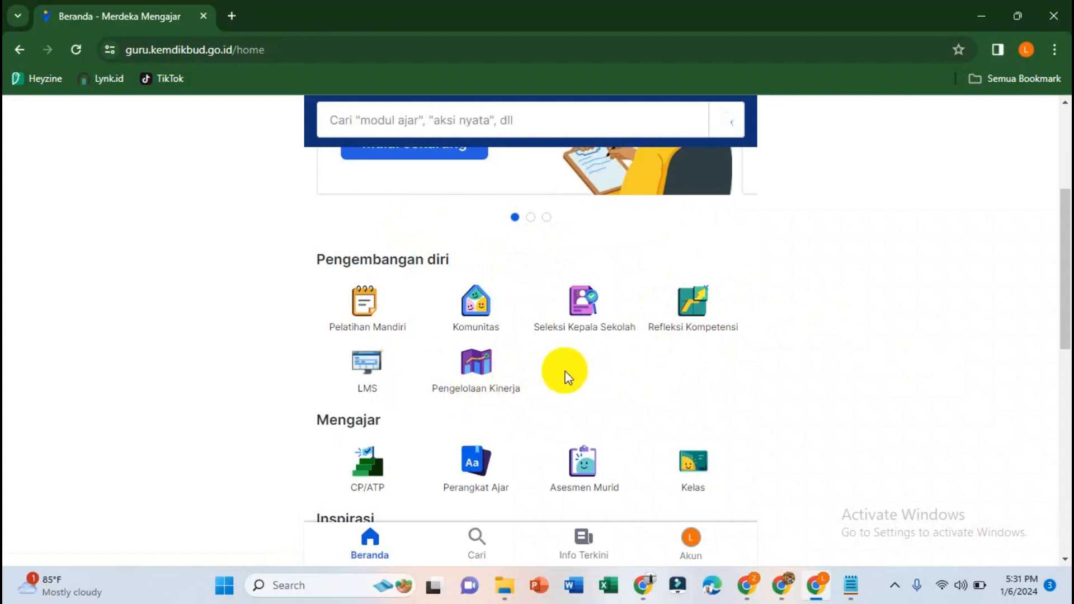
pyautogui.click(476, 368)
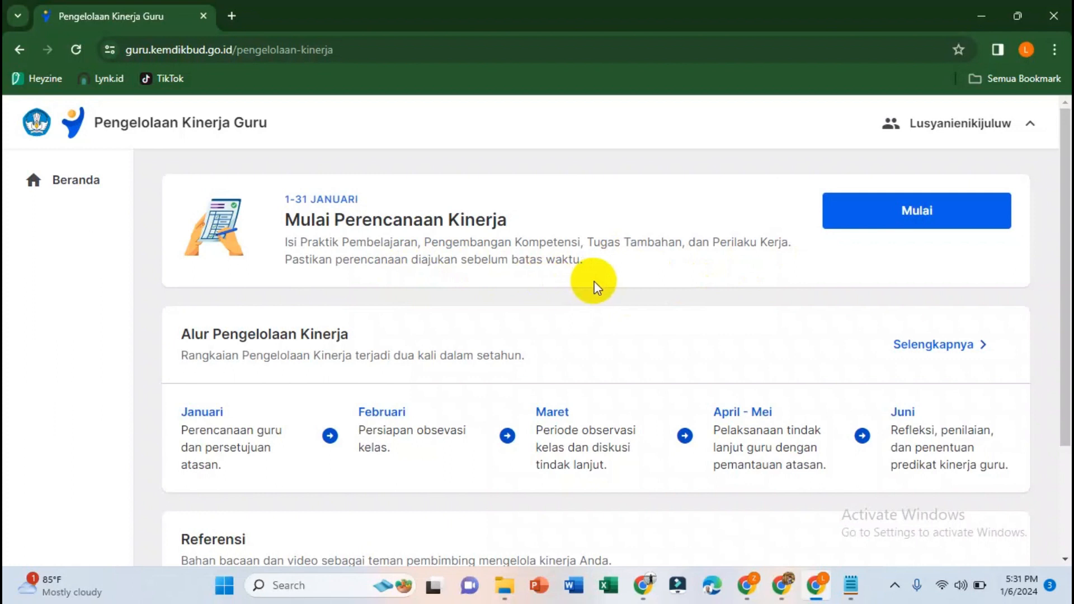
# Step: Review the Alur Pengelolaan Kinerja, start the January Perencanaan Kinerja and open the personal data for editing
pyautogui.scroll(-1, 594, 281)
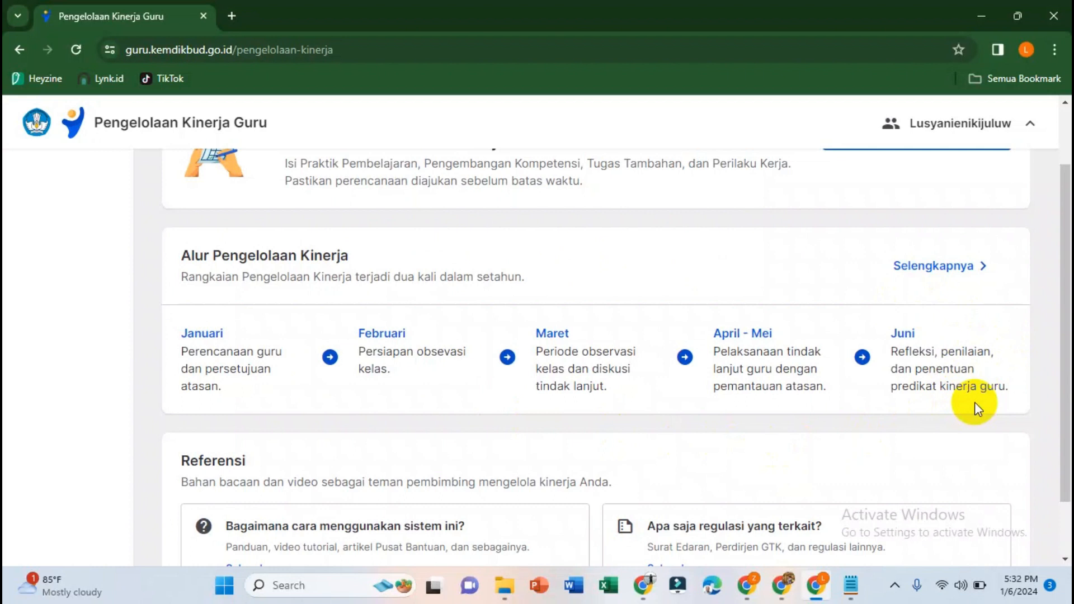
pyautogui.scroll(2, 974, 401)
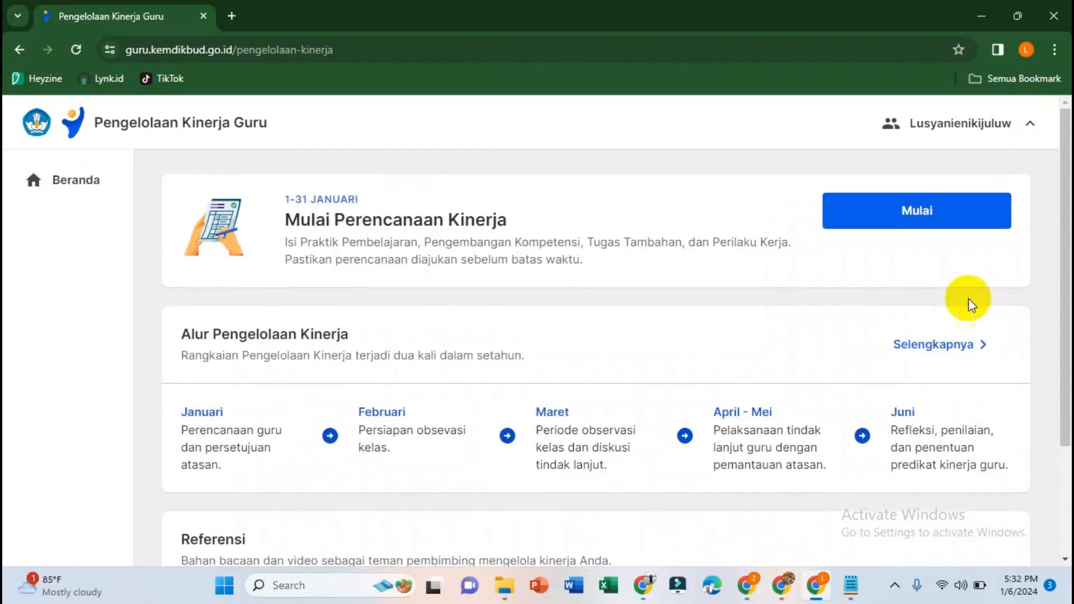
pyautogui.click(961, 215)
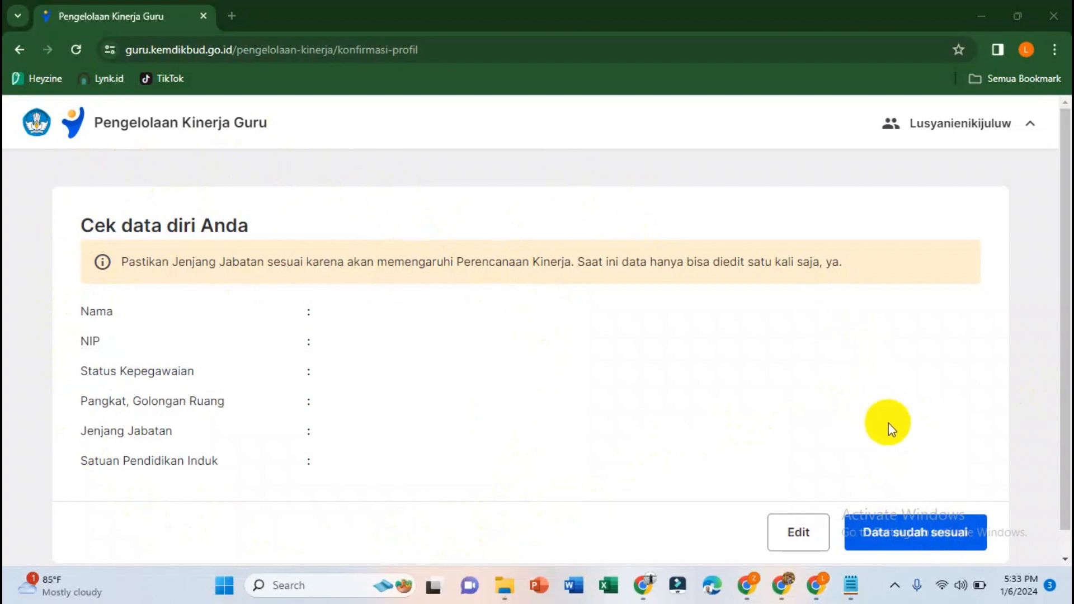
pyautogui.click(797, 543)
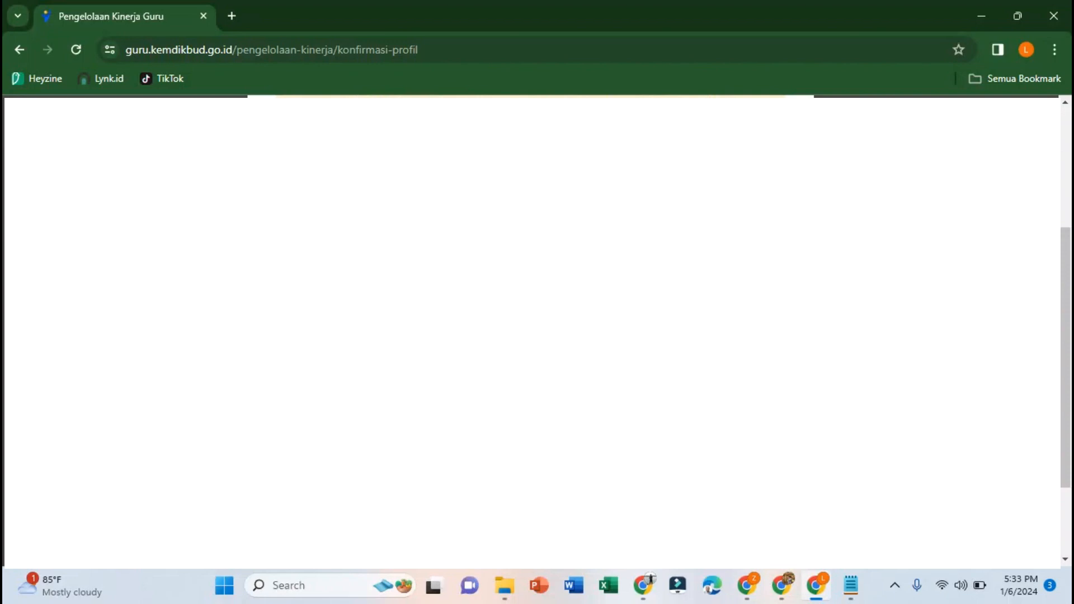
pyautogui.scroll(-2, 532, 333)
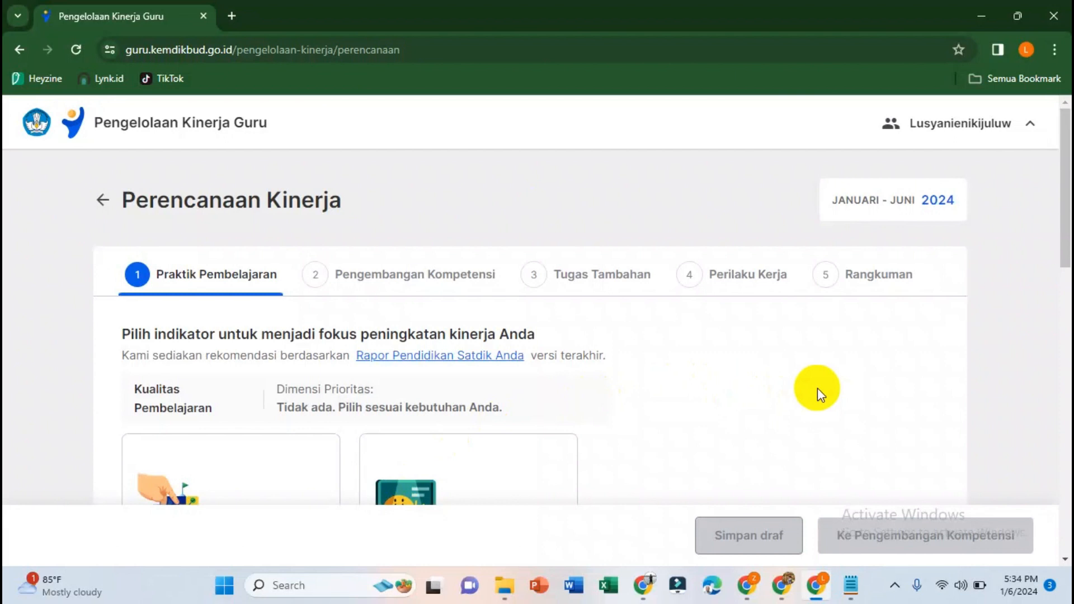
# Step: Review the Praktik Pembelajaran indicators, choose Penerapan Disiplin Positif as the focus and continue to Pengembangan Kompetensi
pyautogui.scroll(-3, 817, 387)
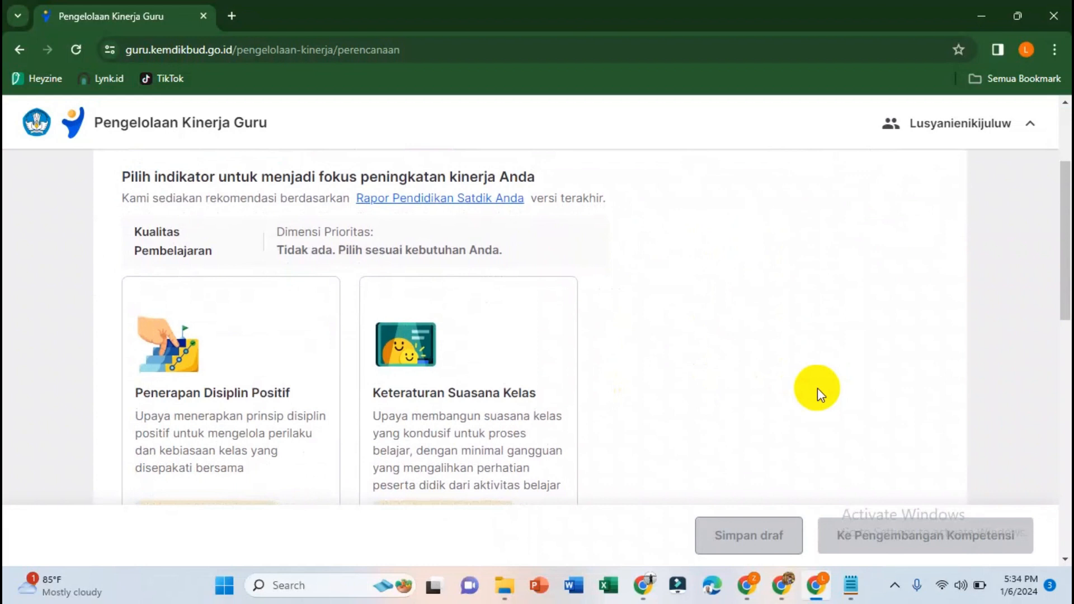
pyautogui.scroll(-1, 817, 387)
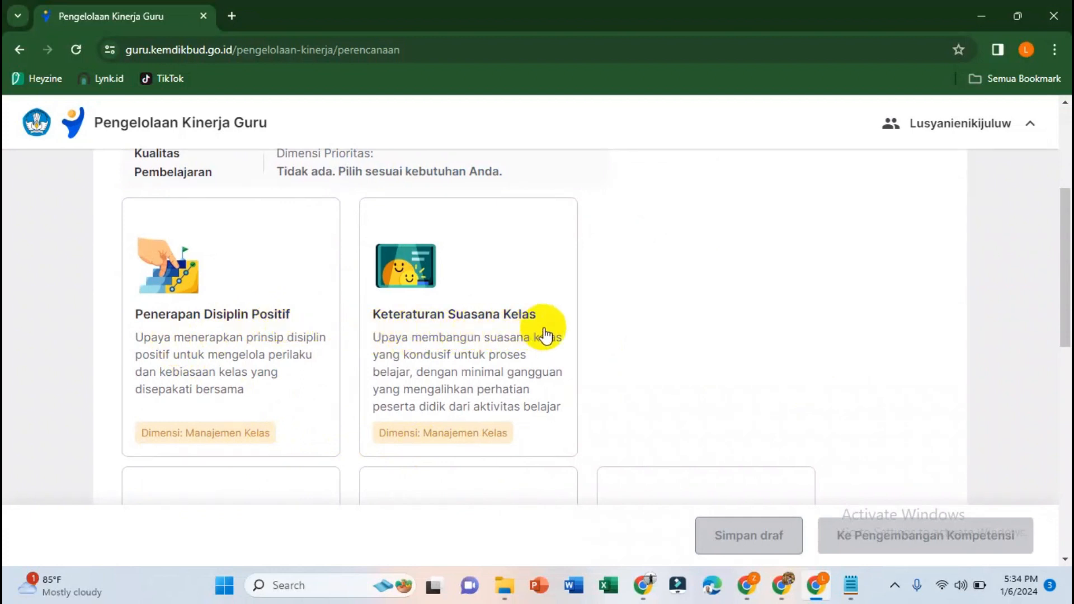
pyautogui.scroll(-5, 548, 336)
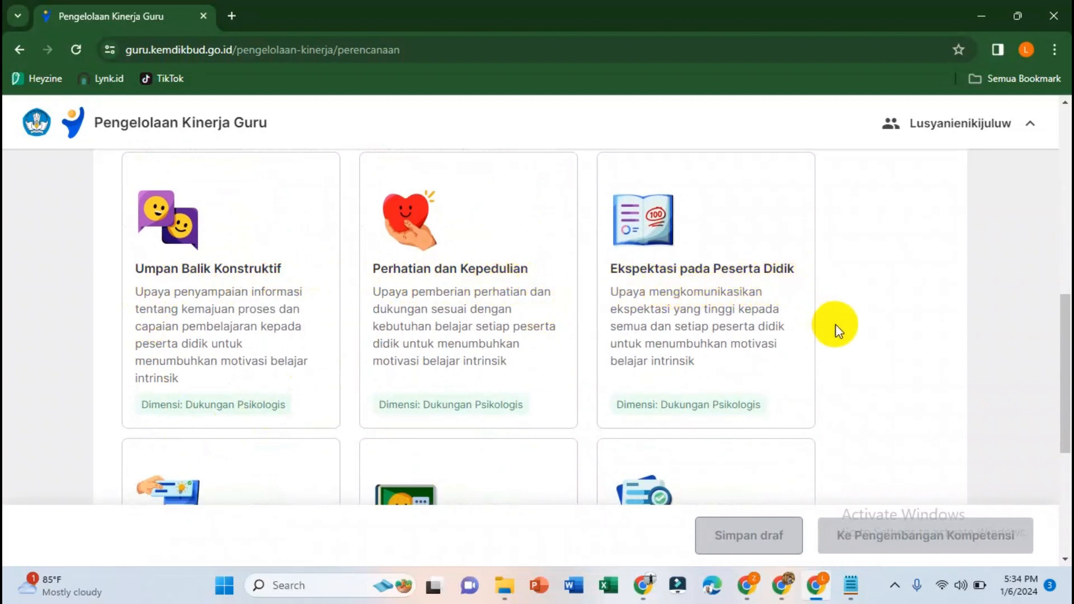
pyautogui.scroll(-4, 837, 330)
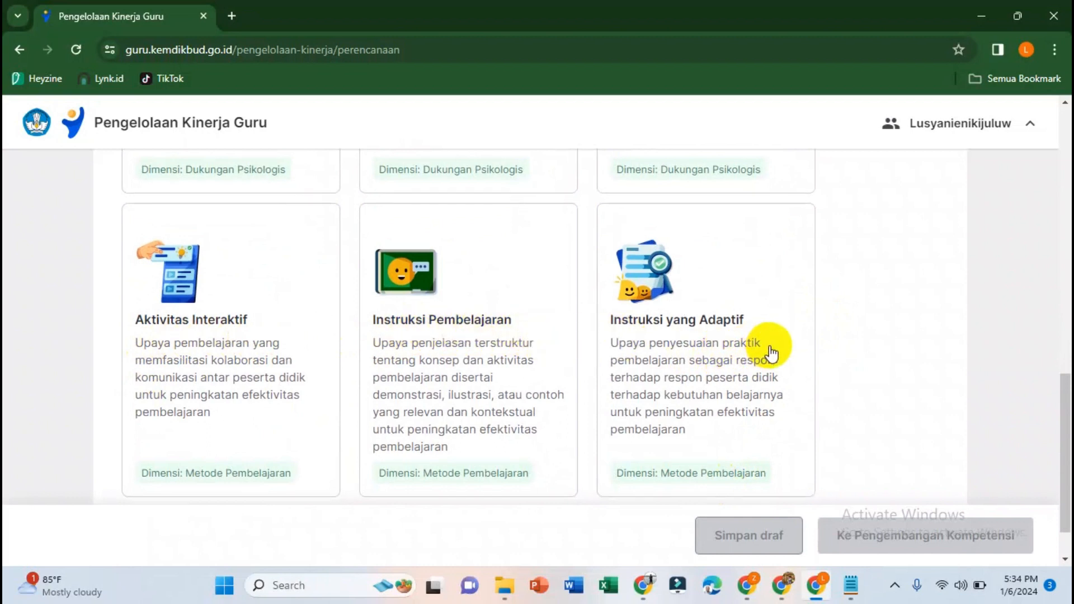
pyautogui.scroll(10, 770, 351)
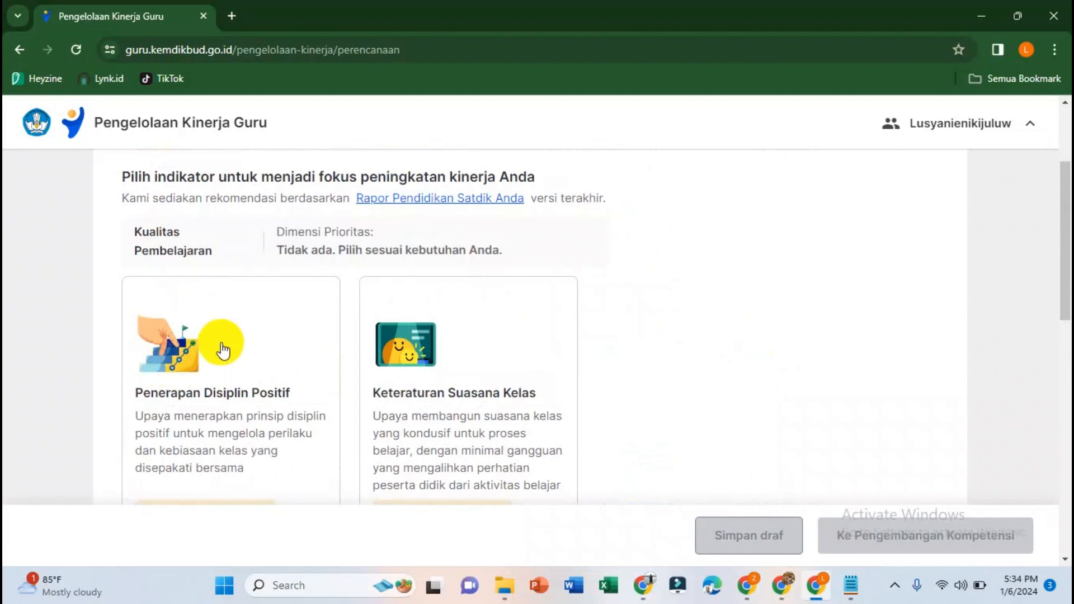
pyautogui.scroll(-1, 227, 352)
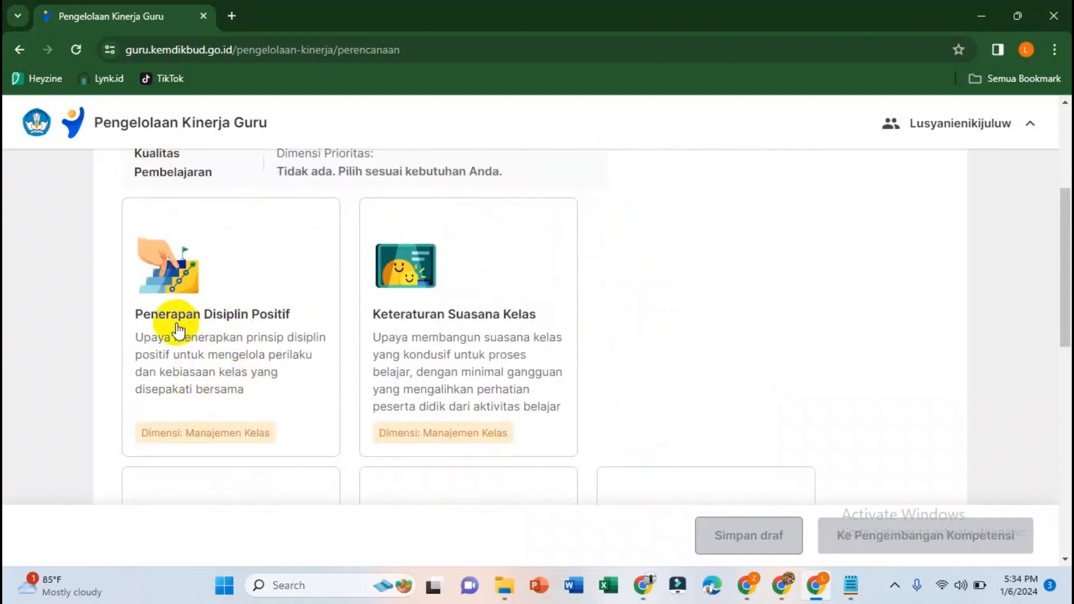
pyautogui.click(229, 336)
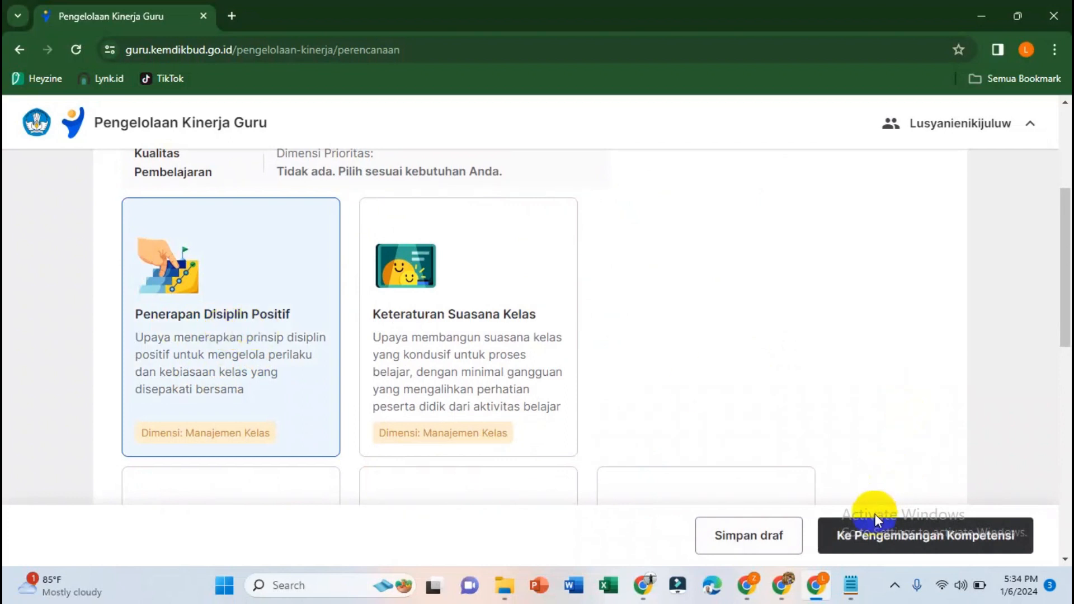
pyautogui.click(874, 540)
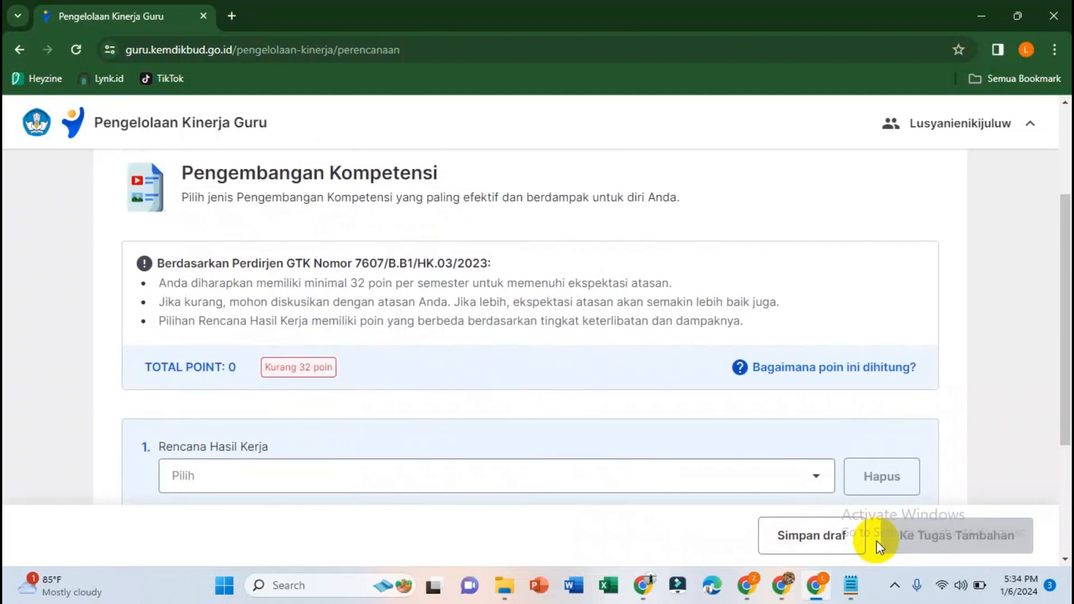
# Step: Set the first Rencana Hasil Kerja to the role of Partisipan kegiatan seminar, lokakarya, konferensi, simposium, dan/atau studi banding (4 poin)
pyautogui.scroll(-1, 545, 316)
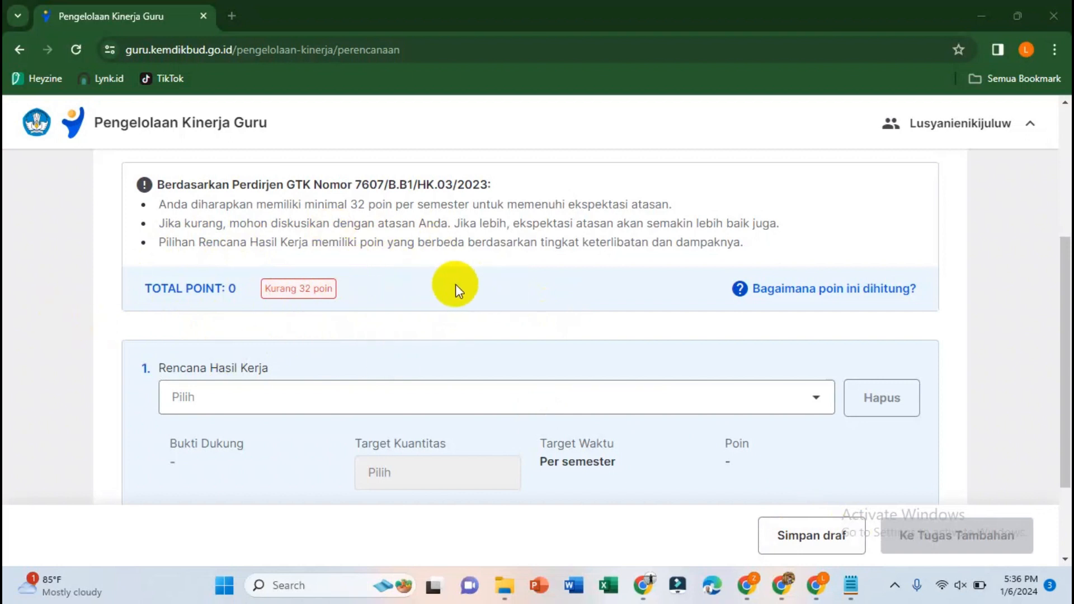
pyautogui.scroll(-2, 455, 284)
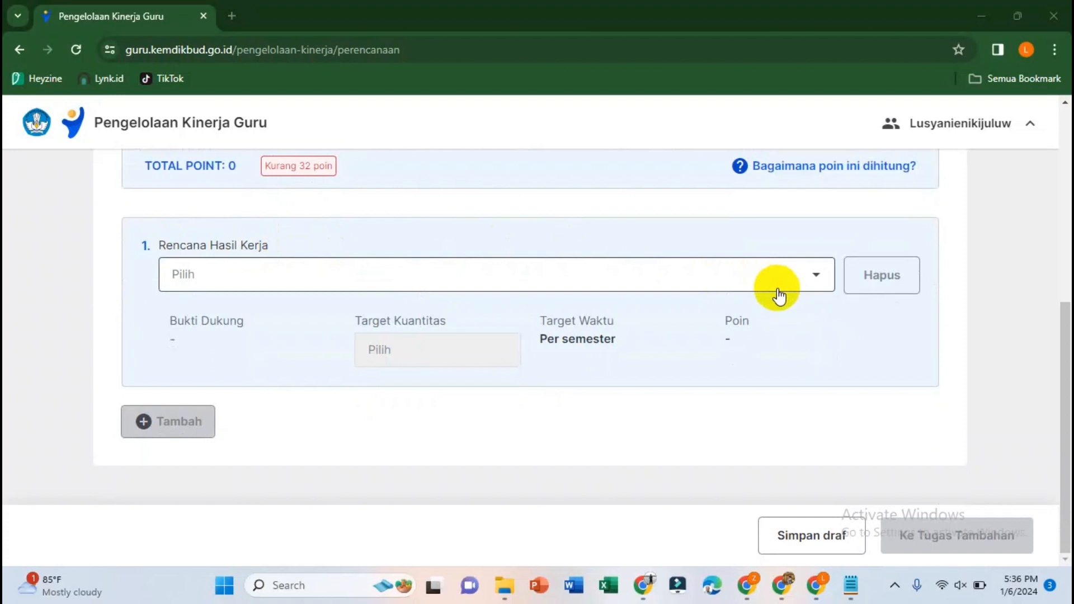
pyautogui.click(816, 286)
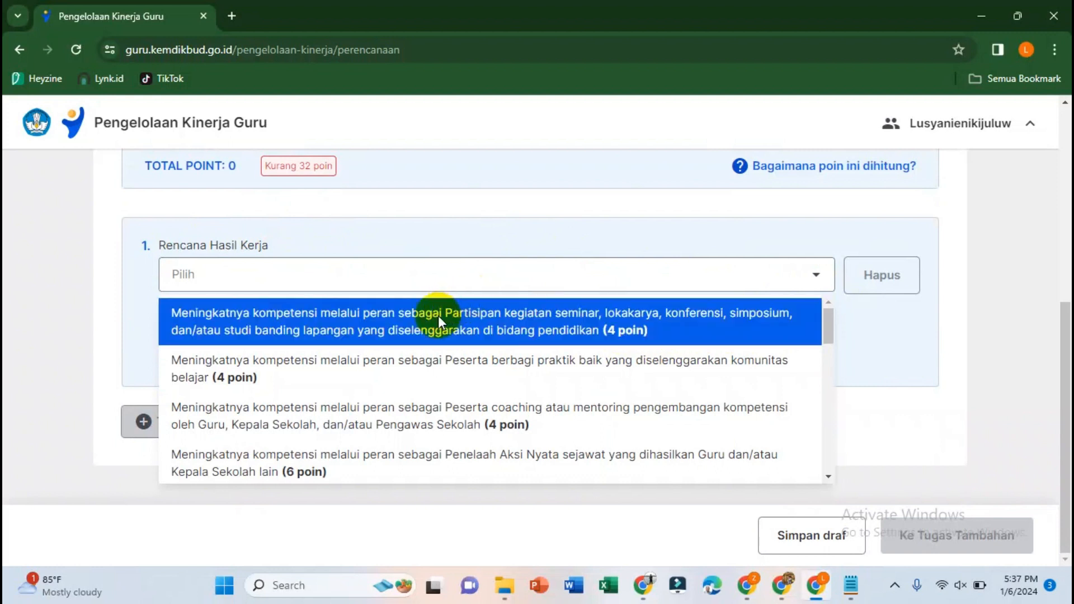
pyautogui.click(415, 317)
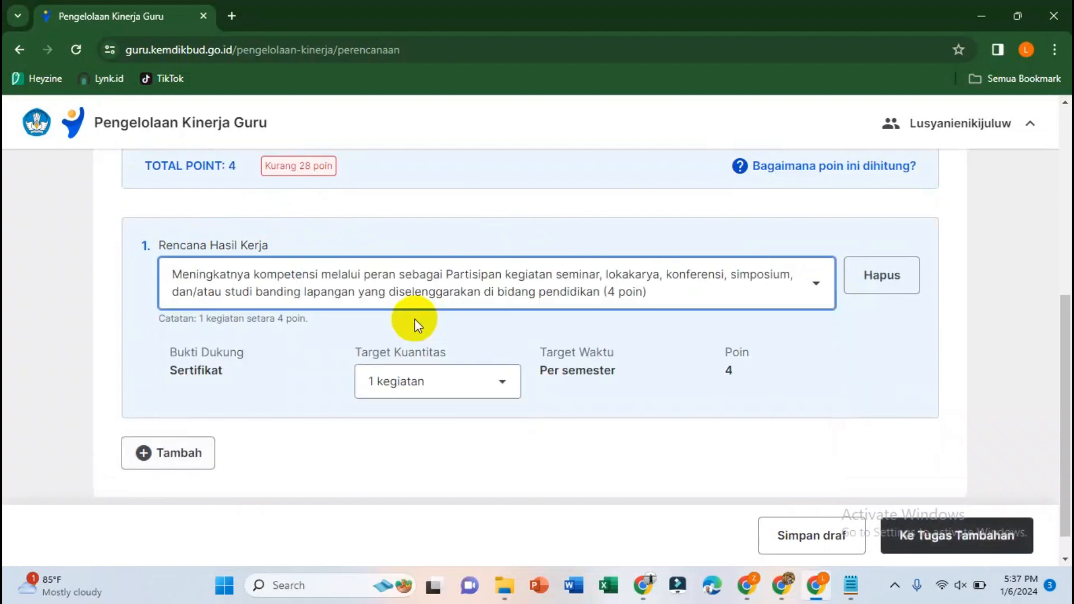
# Step: Set the Target Kuantitas of the first Rencana Hasil Kerja to 5 kegiatan
pyautogui.scroll(1, 437, 323)
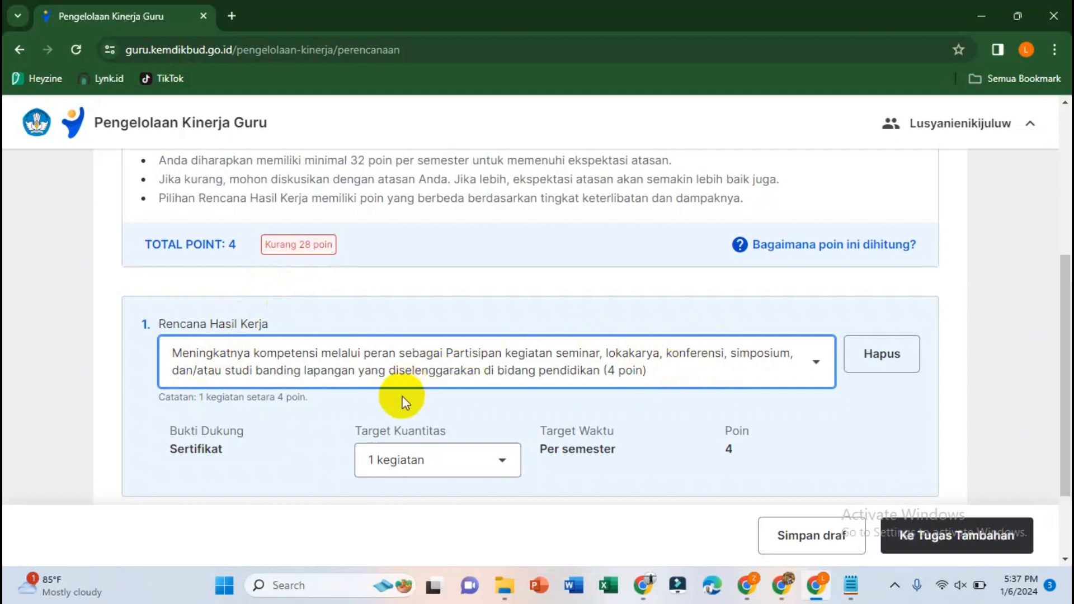
pyautogui.click(502, 465)
pyautogui.scroll(-2, 626, 449)
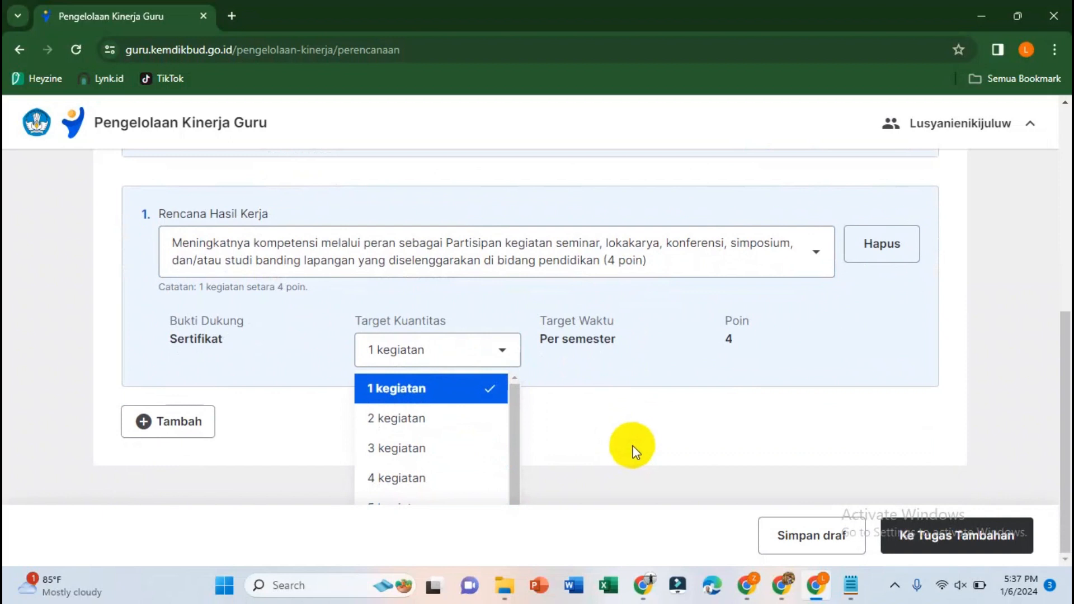
pyautogui.click(421, 500)
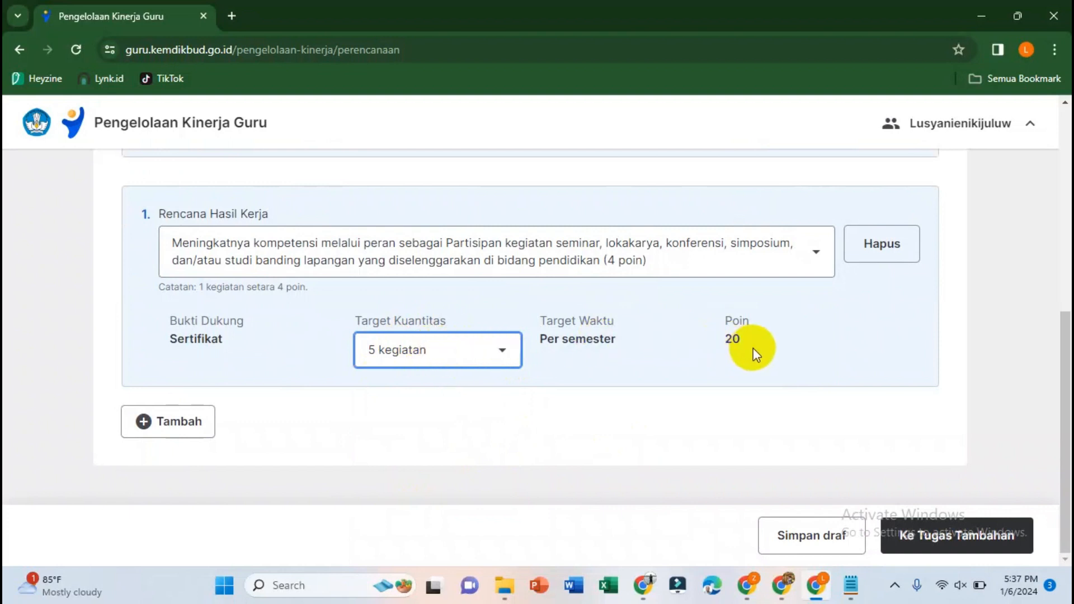
# Step: Add a second Rencana Hasil Kerja and set it to the role of Peserta Pelatihan Mandiri sesuai model kompetensi (8 poin)
pyautogui.scroll(2, 753, 347)
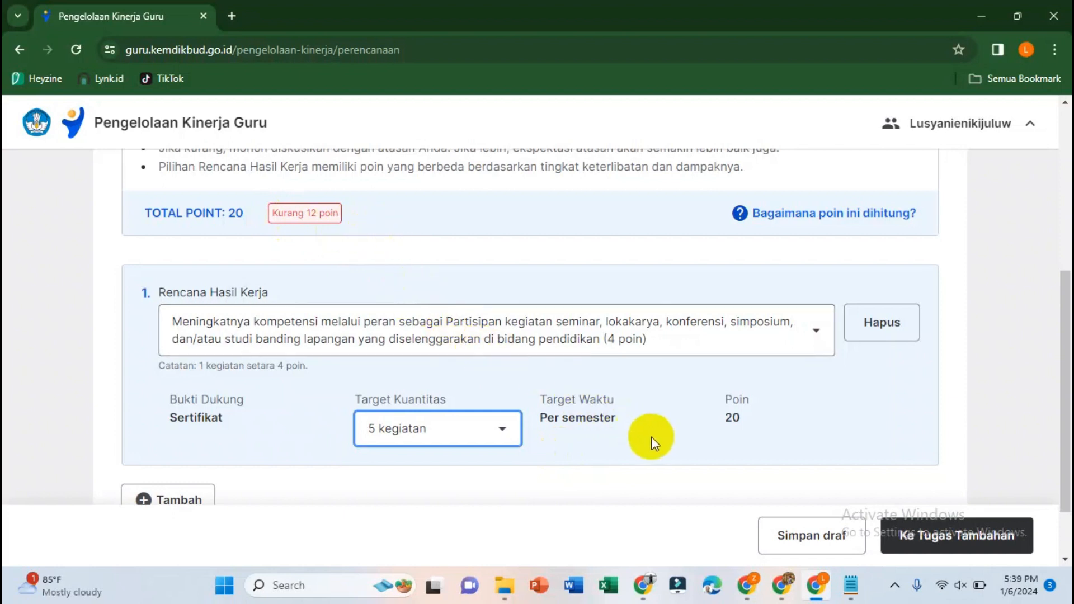
pyautogui.scroll(-2, 651, 437)
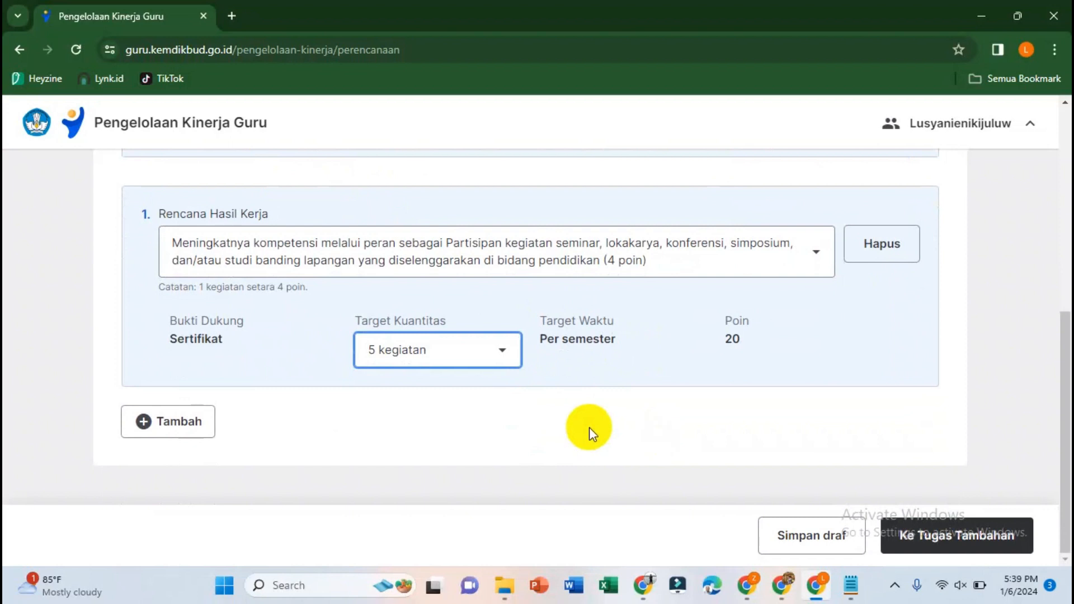
pyautogui.click(176, 429)
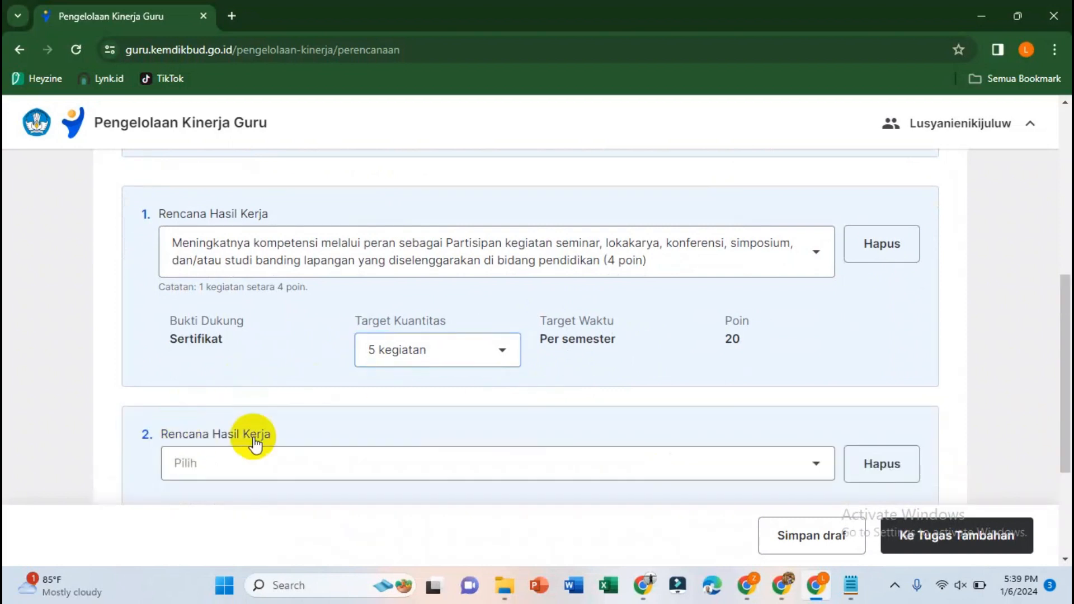
pyautogui.scroll(-3, 589, 392)
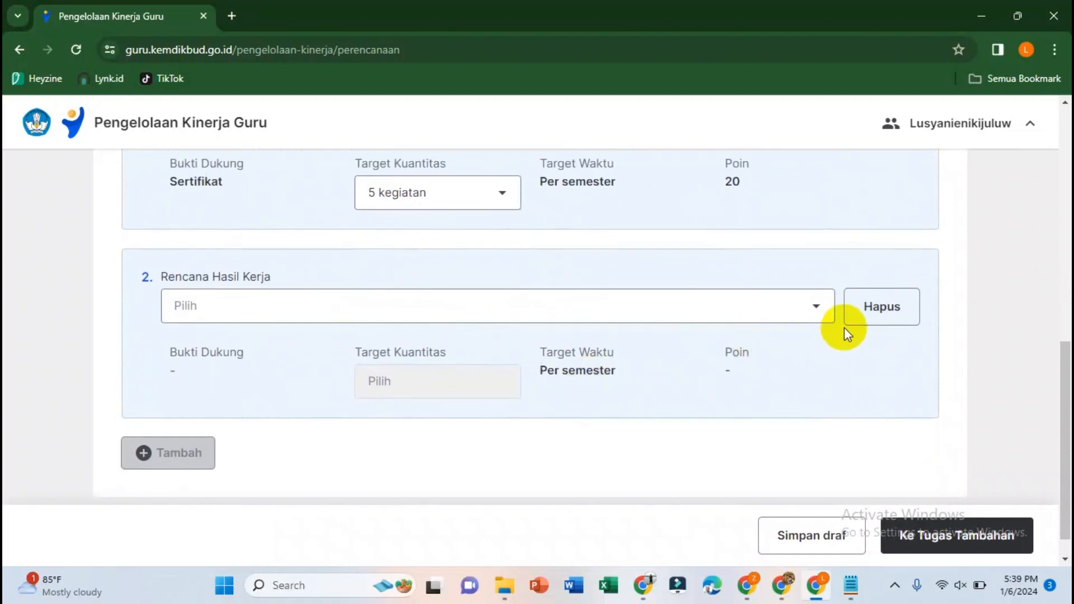
pyautogui.click(815, 312)
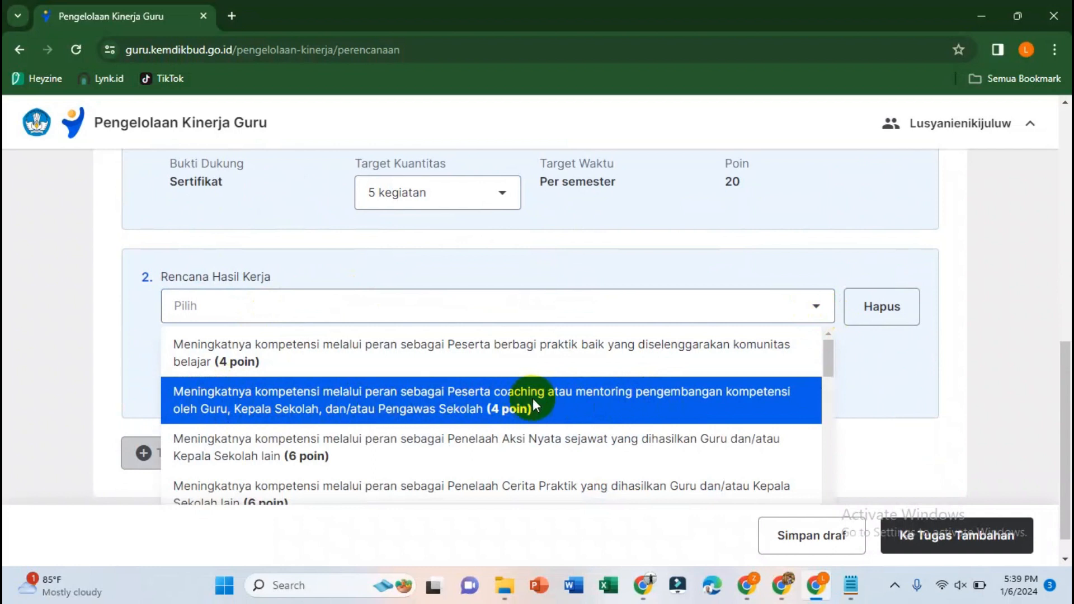
pyautogui.scroll(-2, 544, 397)
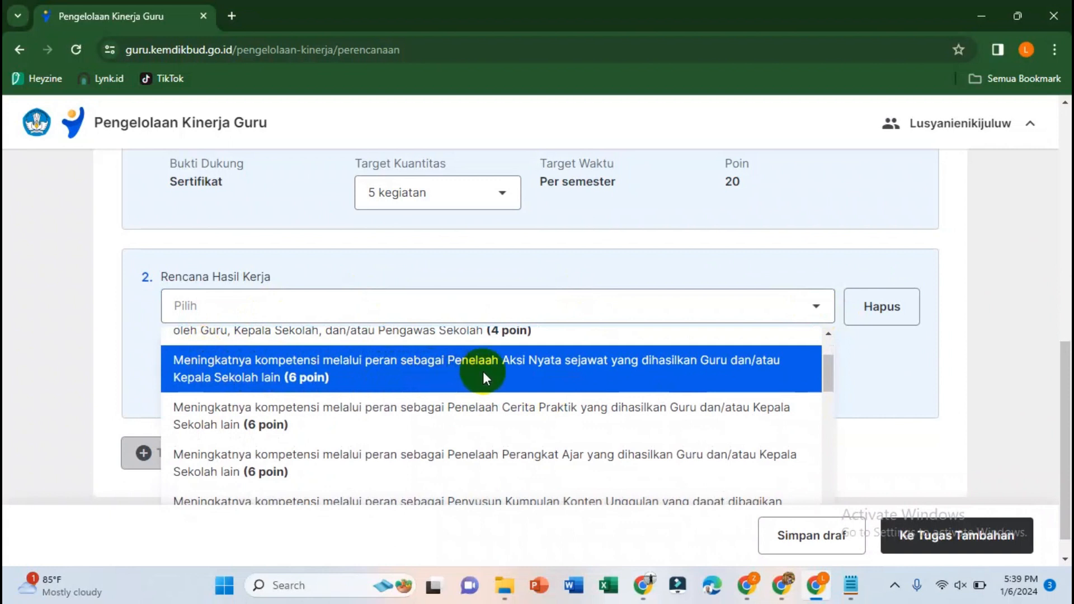
pyautogui.scroll(-3, 482, 371)
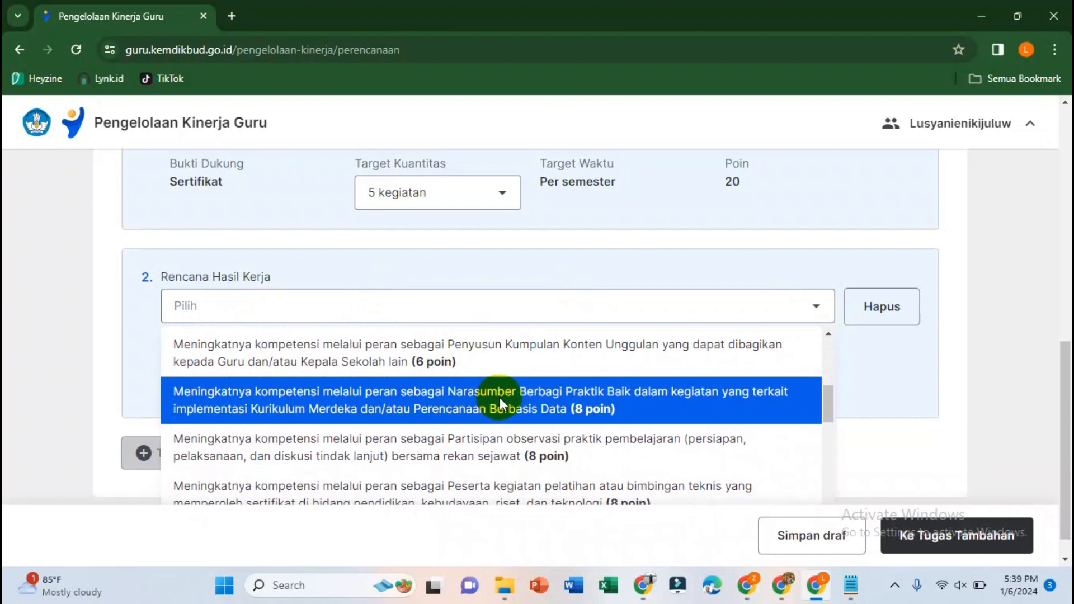
pyautogui.scroll(-2, 499, 397)
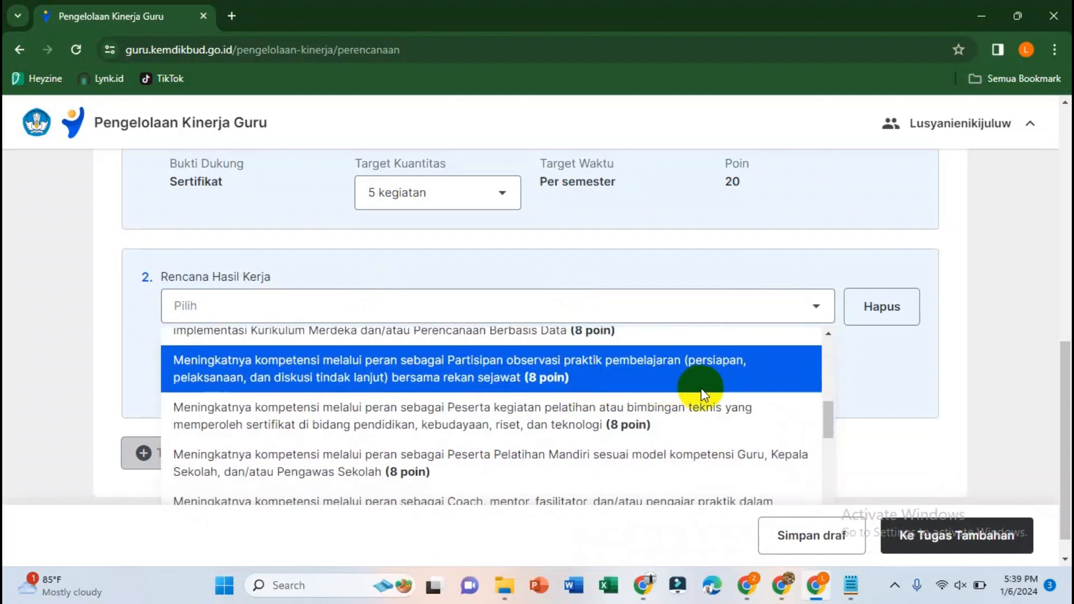
pyautogui.scroll(-2, 701, 388)
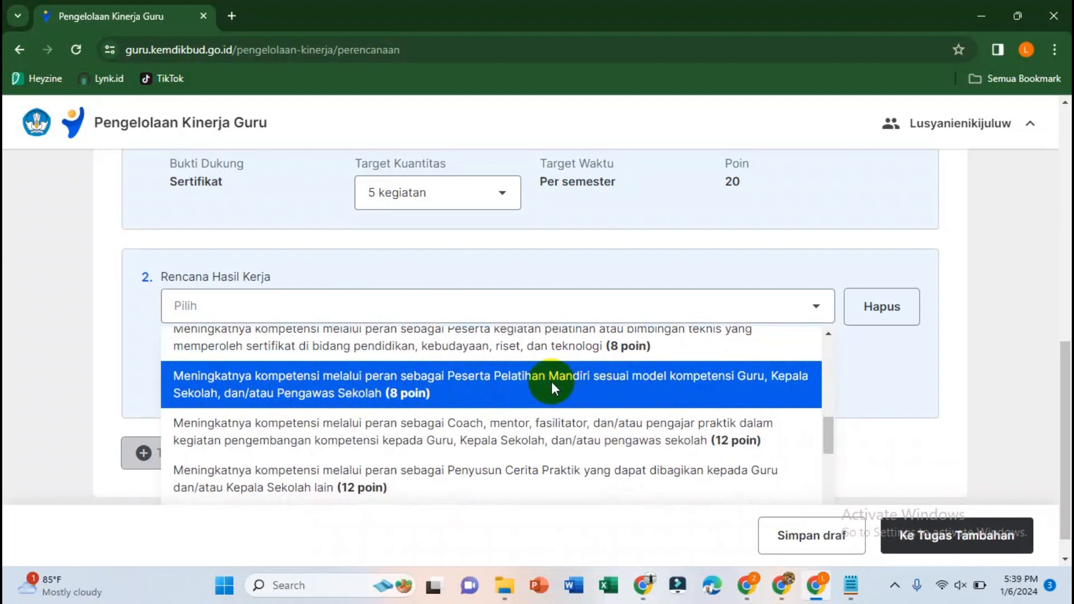
pyautogui.click(391, 382)
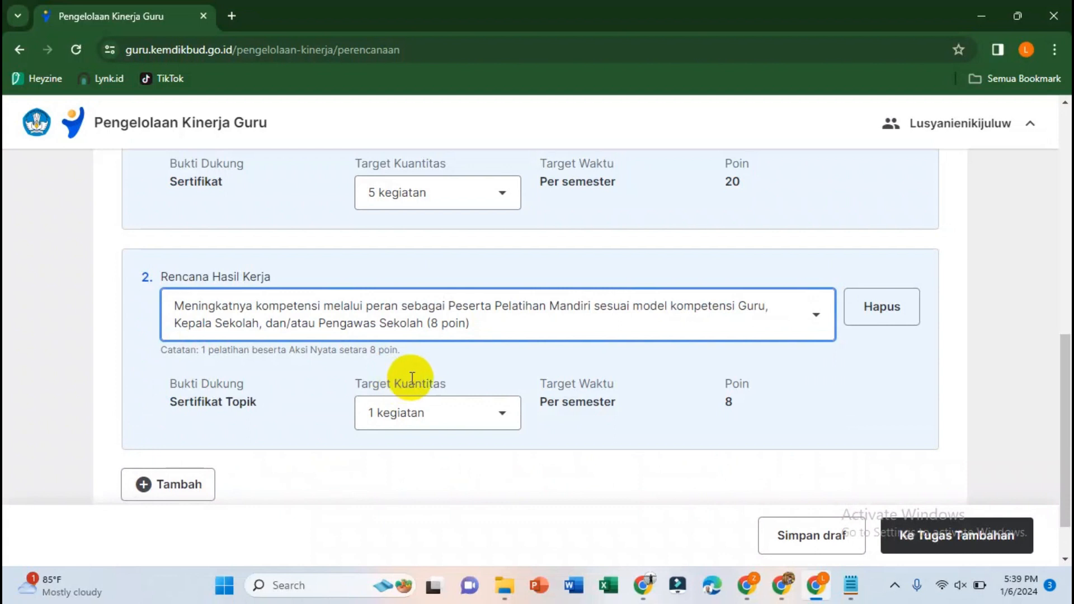
# Step: Set the Target Kuantitas of the second Rencana Hasil Kerja to 2 kegiatan and save the draft
pyautogui.scroll(1, 413, 397)
pyautogui.scroll(5, 420, 378)
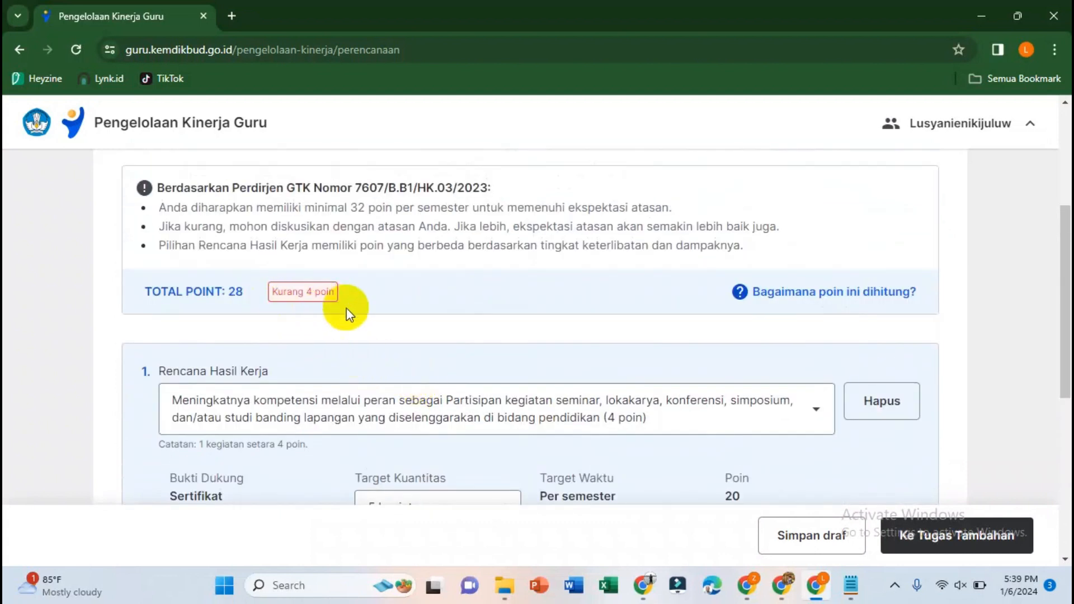
pyautogui.scroll(-8, 347, 307)
pyautogui.click(488, 361)
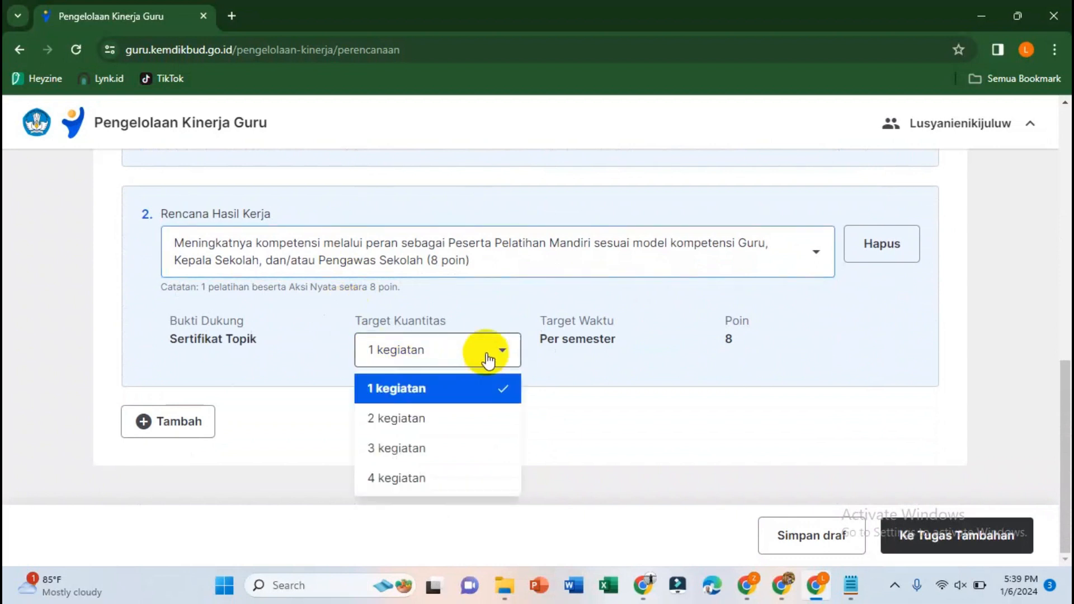
pyautogui.click(398, 428)
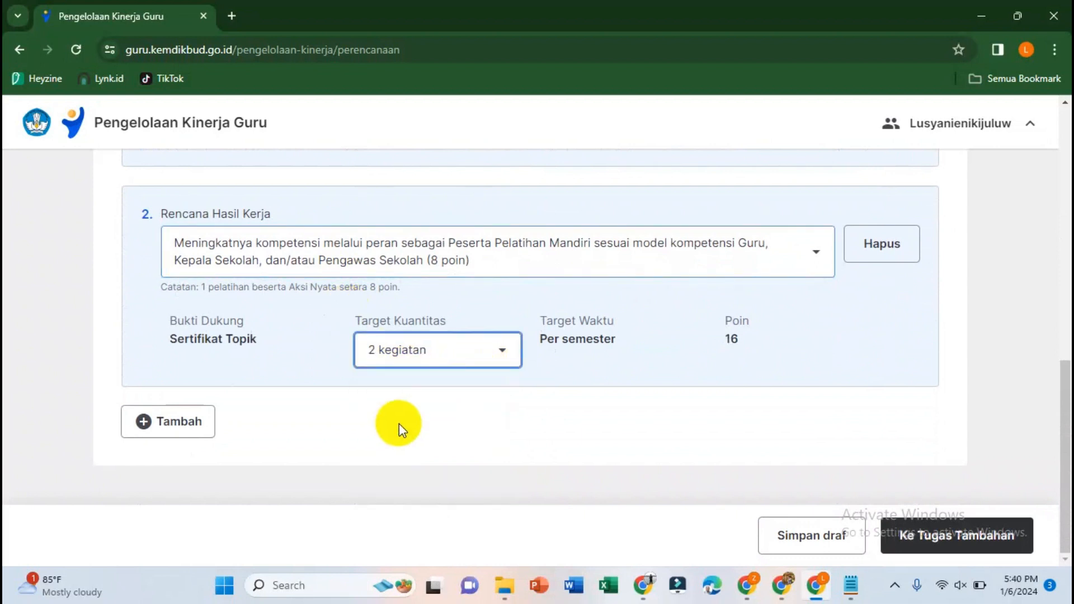
pyautogui.click(826, 533)
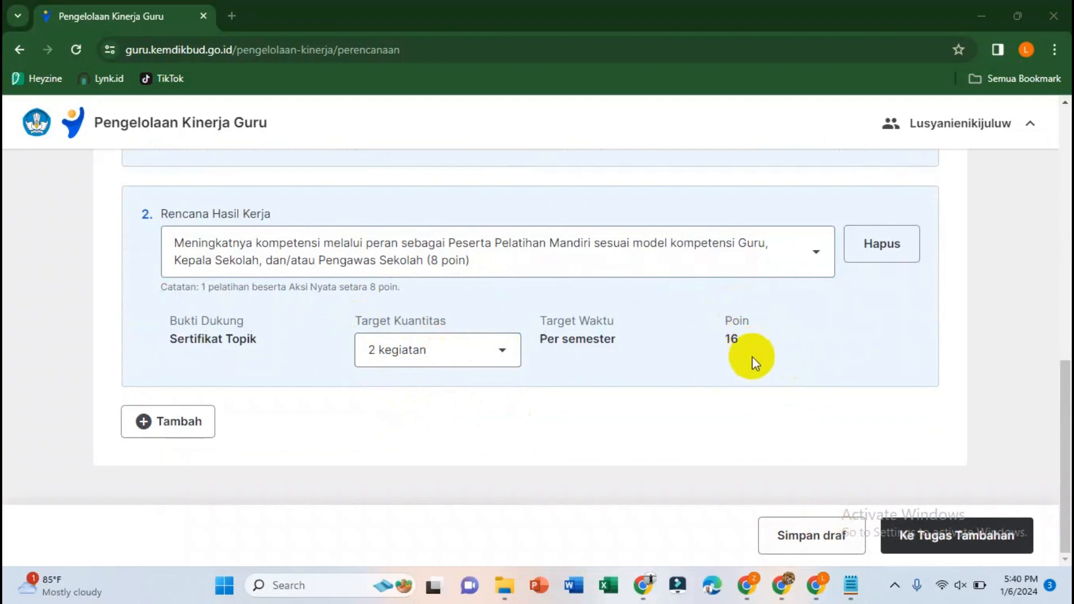
# Step: Check the total points against the 32-point minimum, review both Rencana Hasil Kerja entries and continue to Tugas Tambahan
pyautogui.scroll(5, 752, 356)
pyautogui.scroll(2, 751, 357)
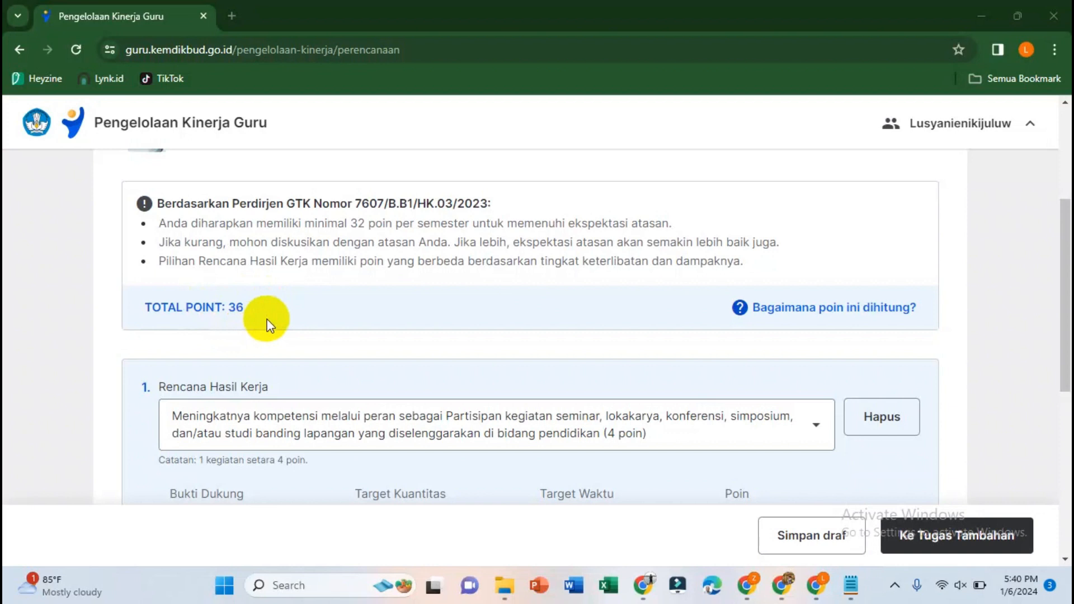
pyautogui.scroll(-7, 270, 318)
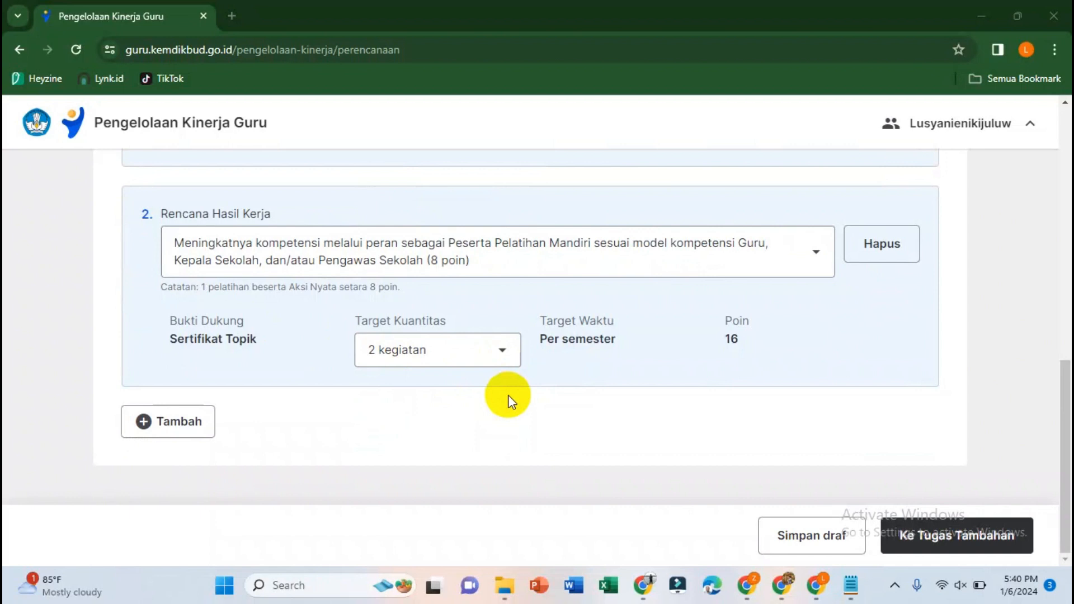
pyautogui.scroll(3, 607, 394)
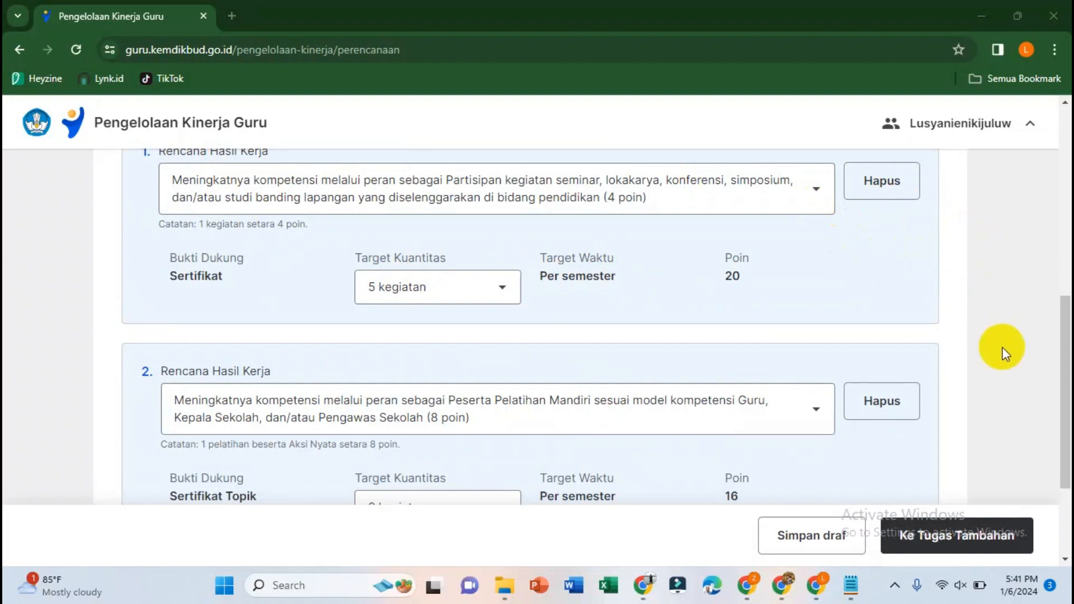
pyautogui.scroll(-3, 1002, 350)
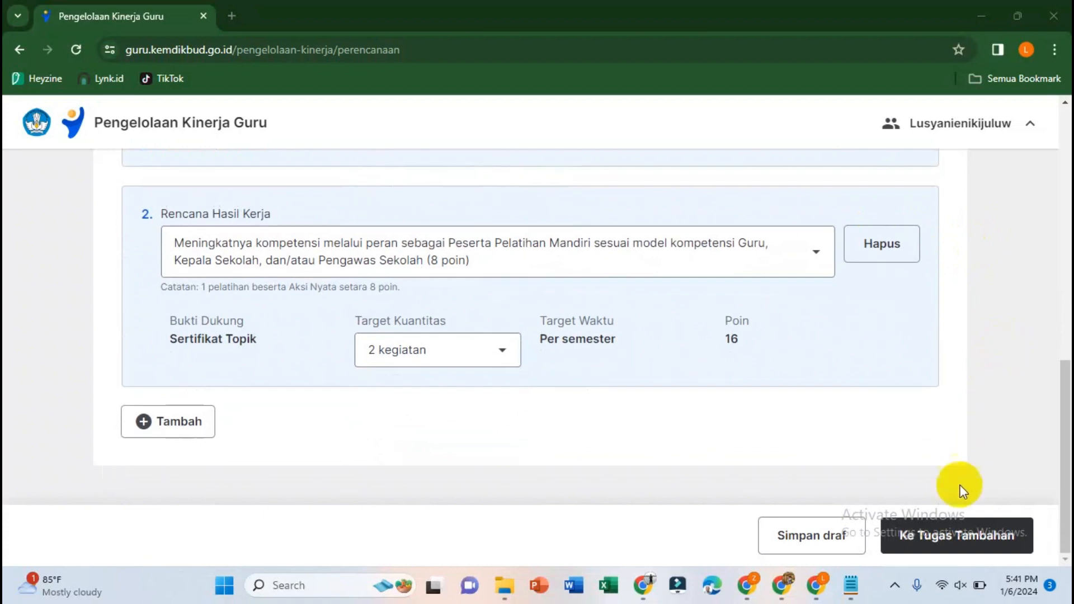
pyautogui.click(979, 532)
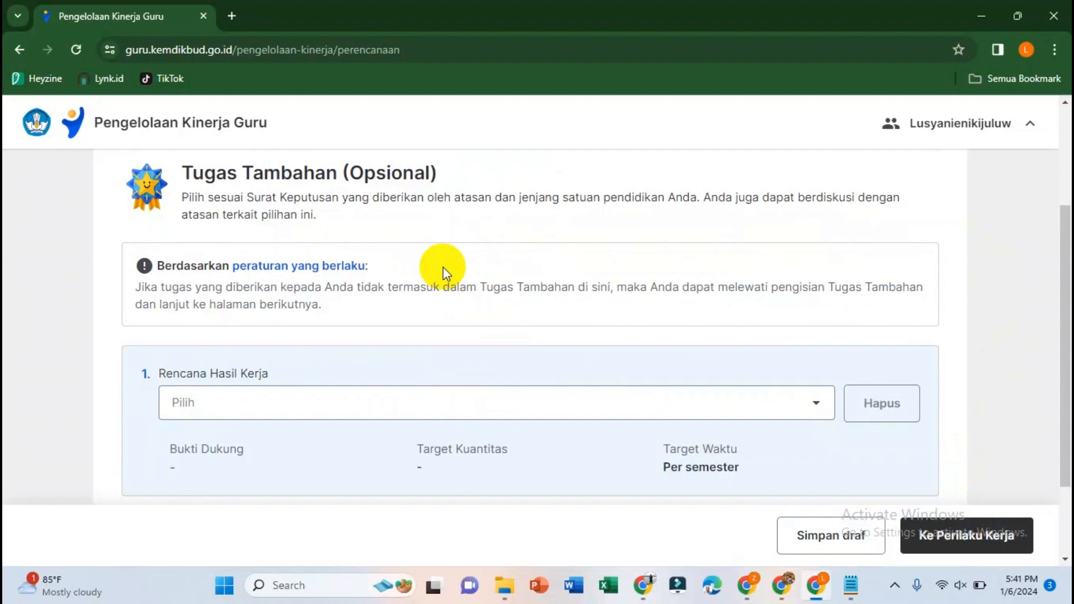
# Step: Set the Tugas Tambahan Rencana Hasil Kerja to the all-levels (Semua jenjang) role of Pembina Ekstrakurikuler and continue to Perilaku Kerja
pyautogui.scroll(-1, 444, 273)
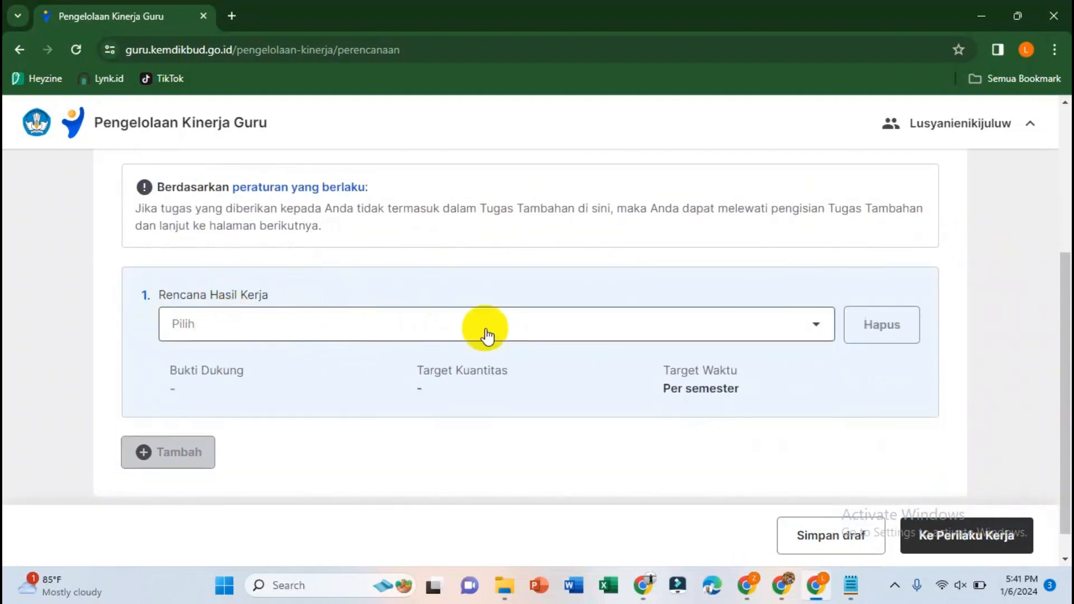
pyautogui.click(816, 326)
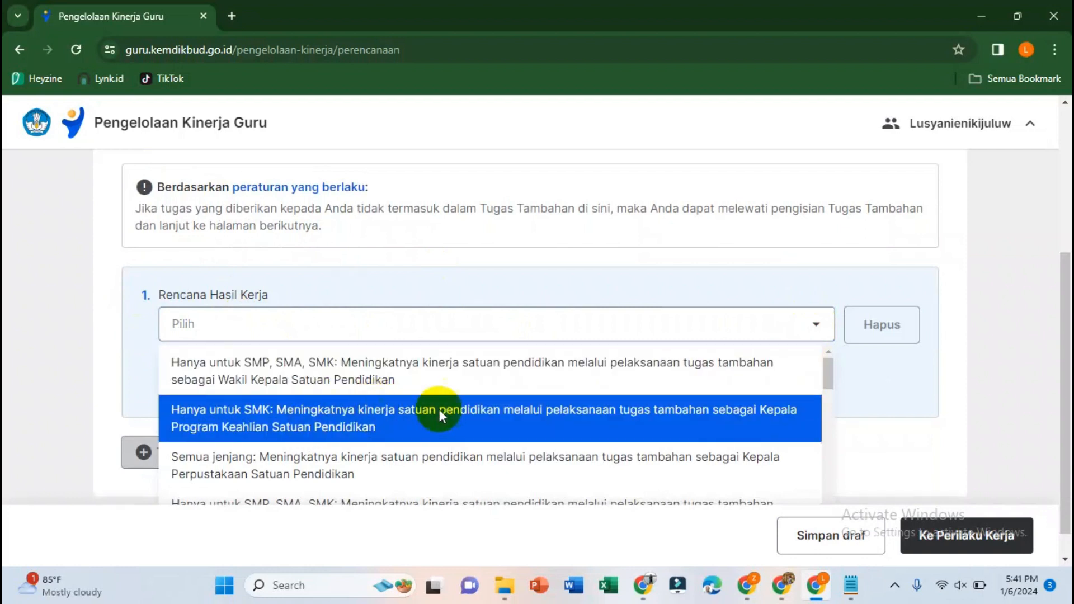
pyautogui.scroll(-3, 454, 411)
pyautogui.scroll(2, 454, 408)
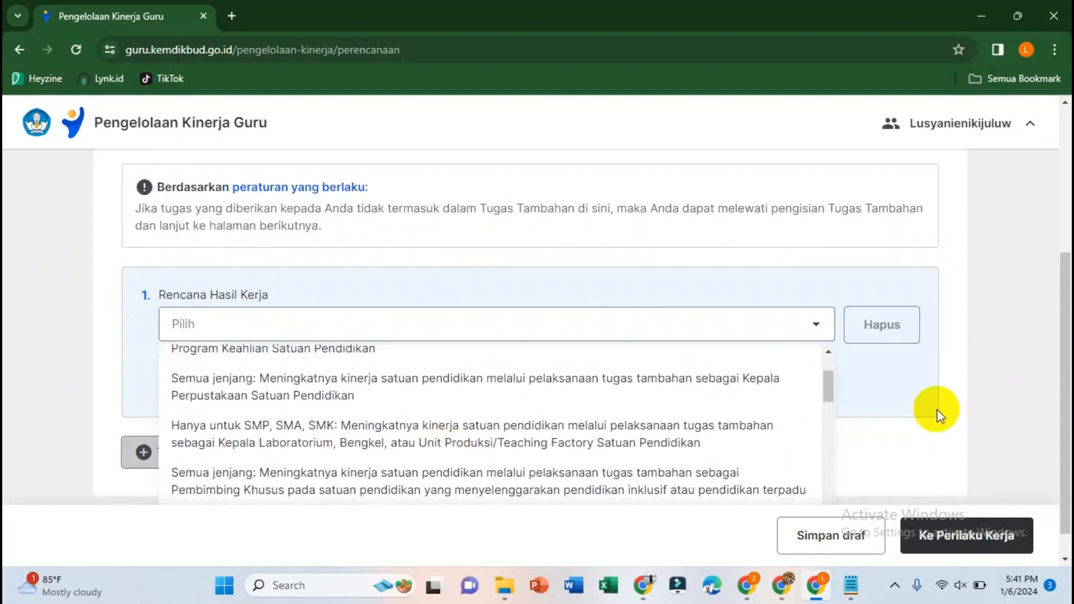
pyautogui.scroll(-1, 1022, 424)
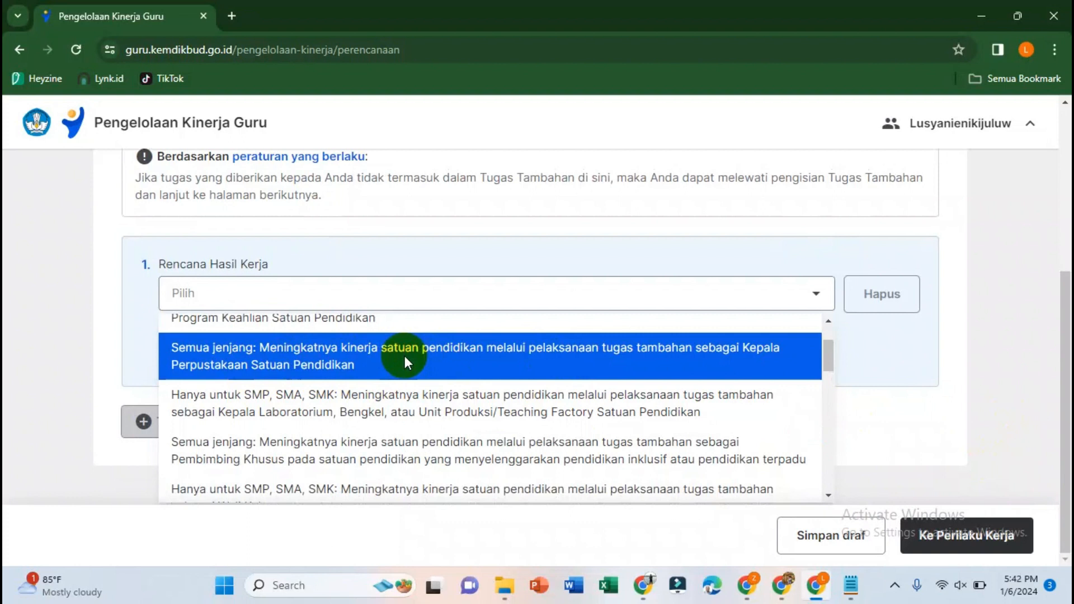
pyautogui.scroll(-1, 404, 358)
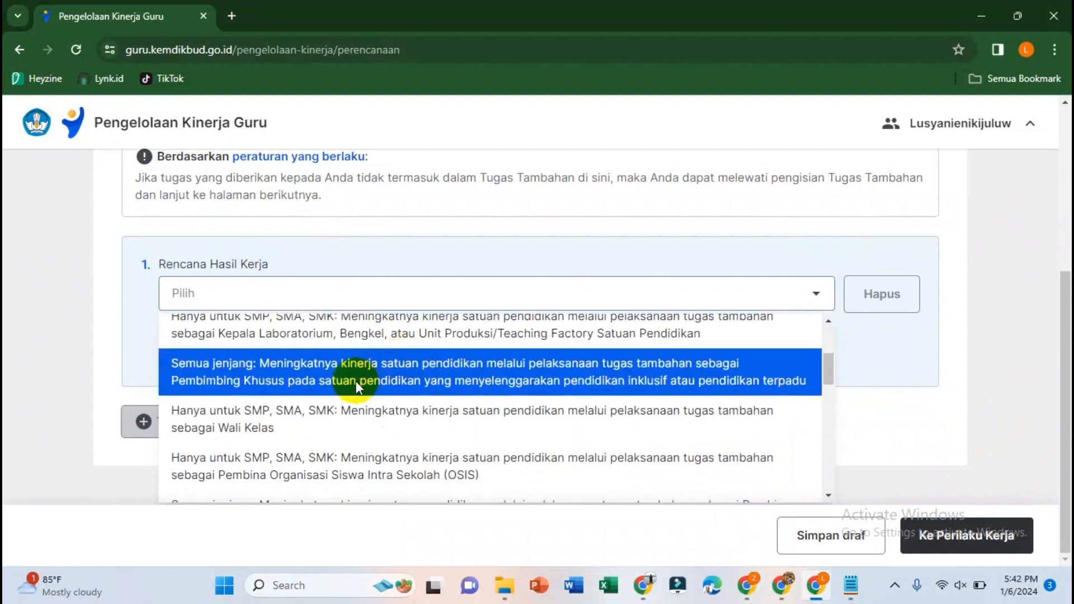
pyautogui.scroll(-2, 355, 386)
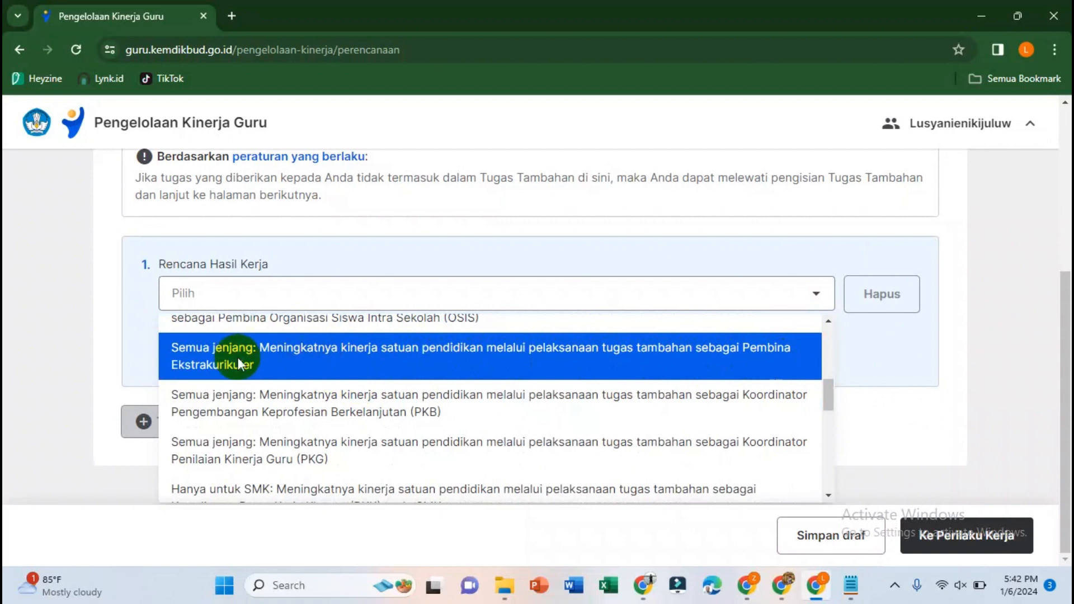
pyautogui.click(349, 353)
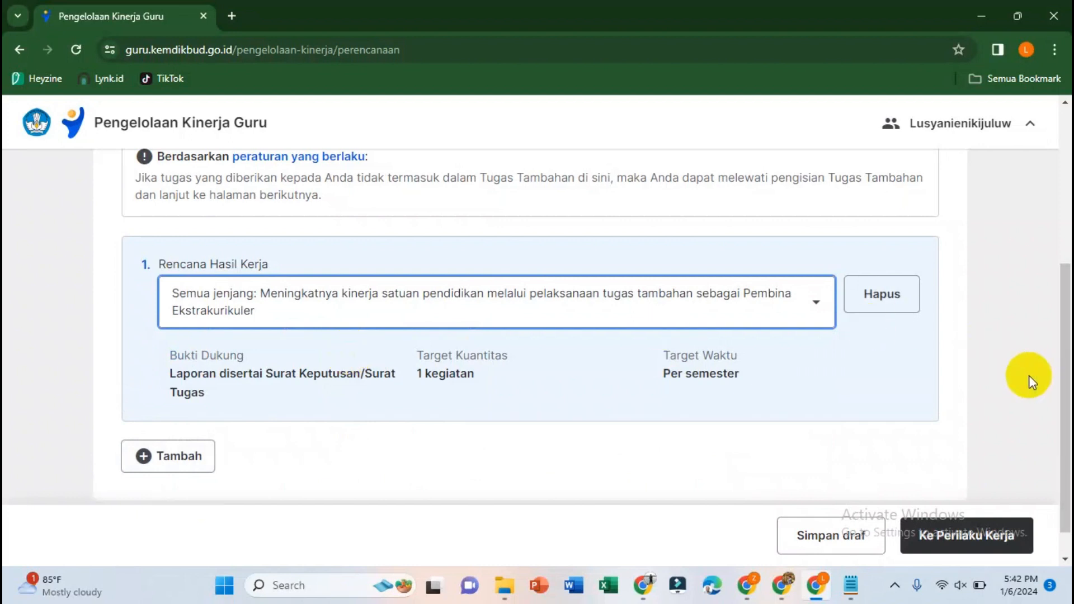
pyautogui.scroll(-1, 1029, 375)
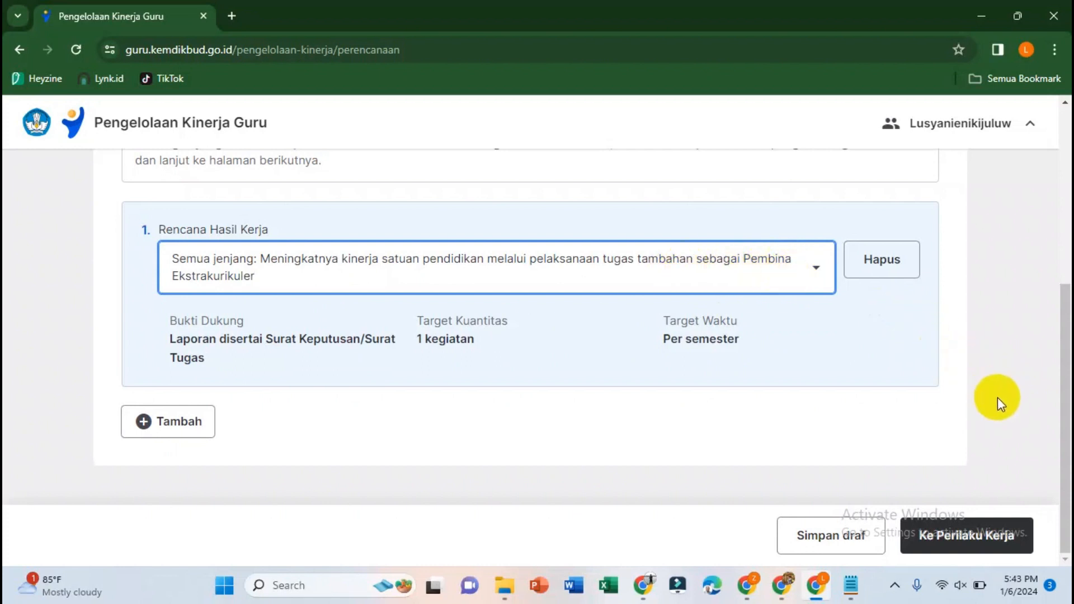
pyautogui.click(976, 538)
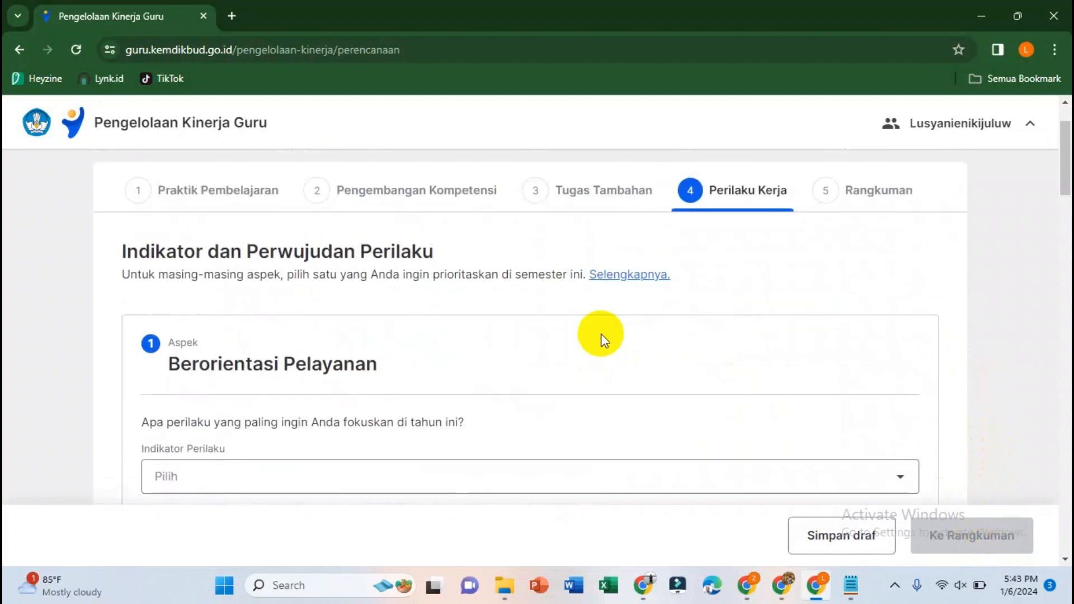
# Step: Look over the Perilaku Kerja aspects and set Berorientasi Pelayanan's Indikator Perilaku to the option beginning Bersifat ramah kepada peserta didik dan orangtua tanpa membeda-bedakan
pyautogui.scroll(-4, 602, 336)
pyautogui.scroll(-20, 605, 340)
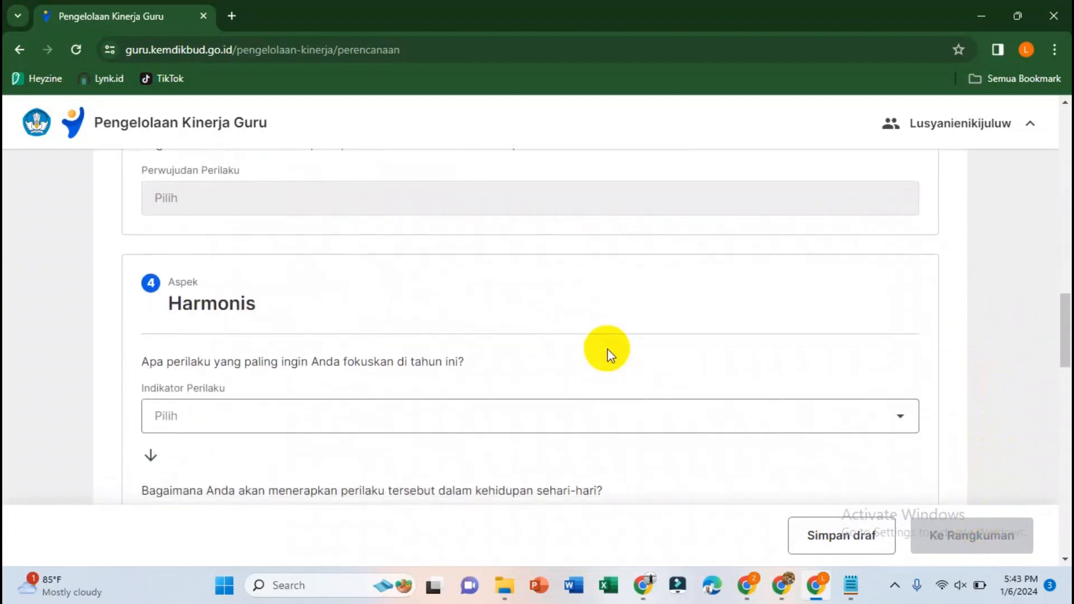
pyautogui.scroll(-3, 610, 356)
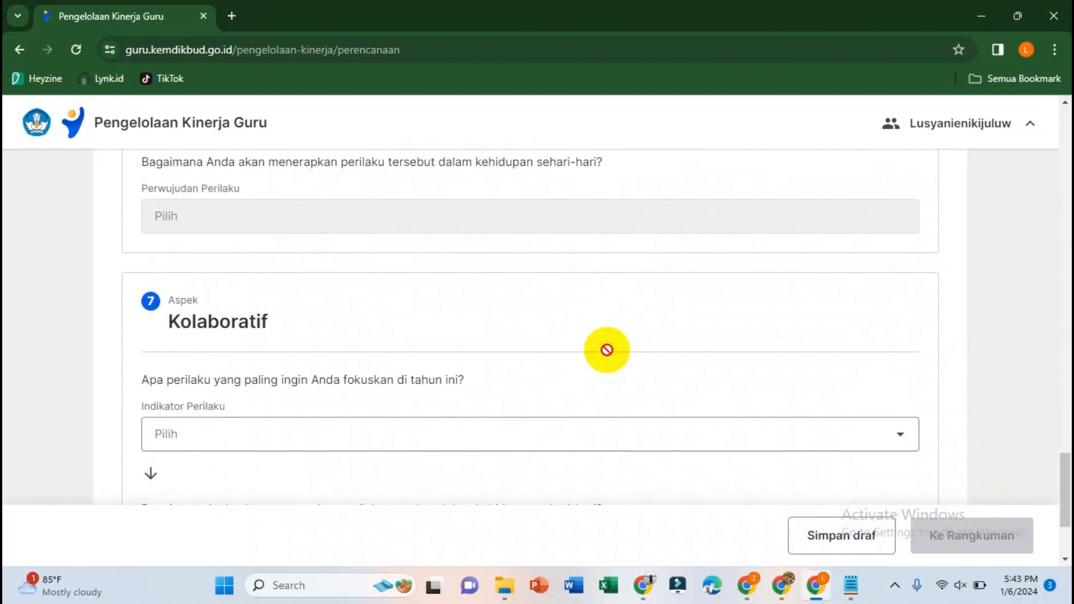
pyautogui.scroll(20, 608, 353)
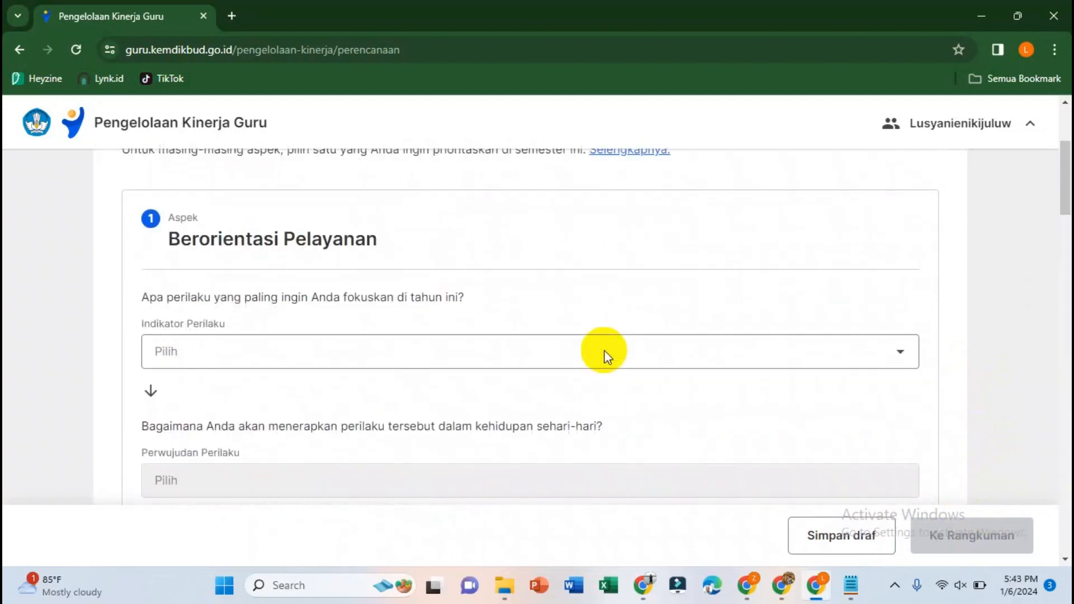
pyautogui.scroll(3, 604, 350)
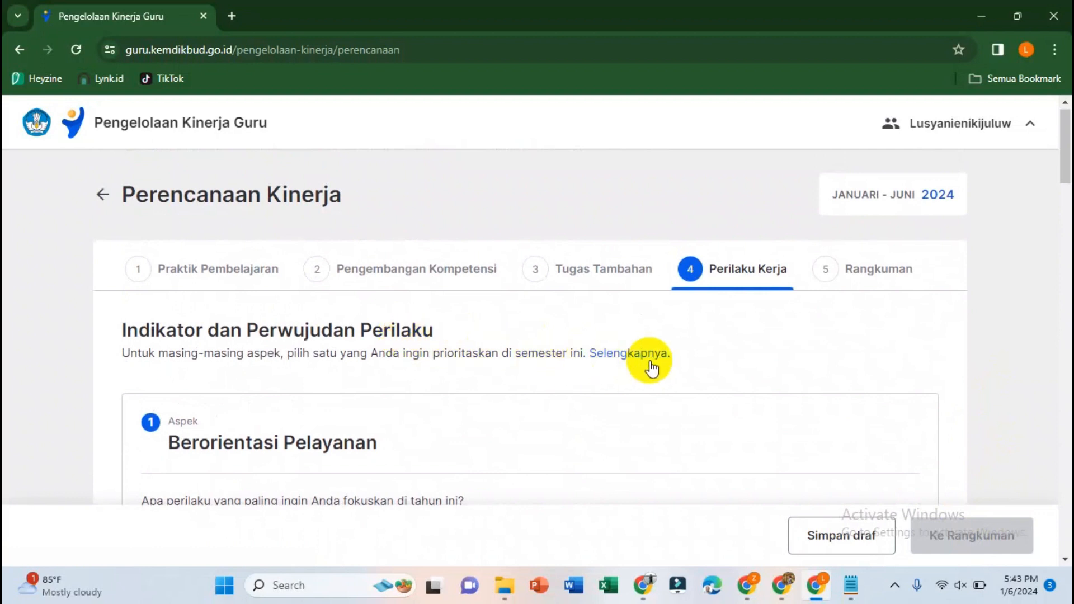
pyautogui.scroll(-5, 571, 356)
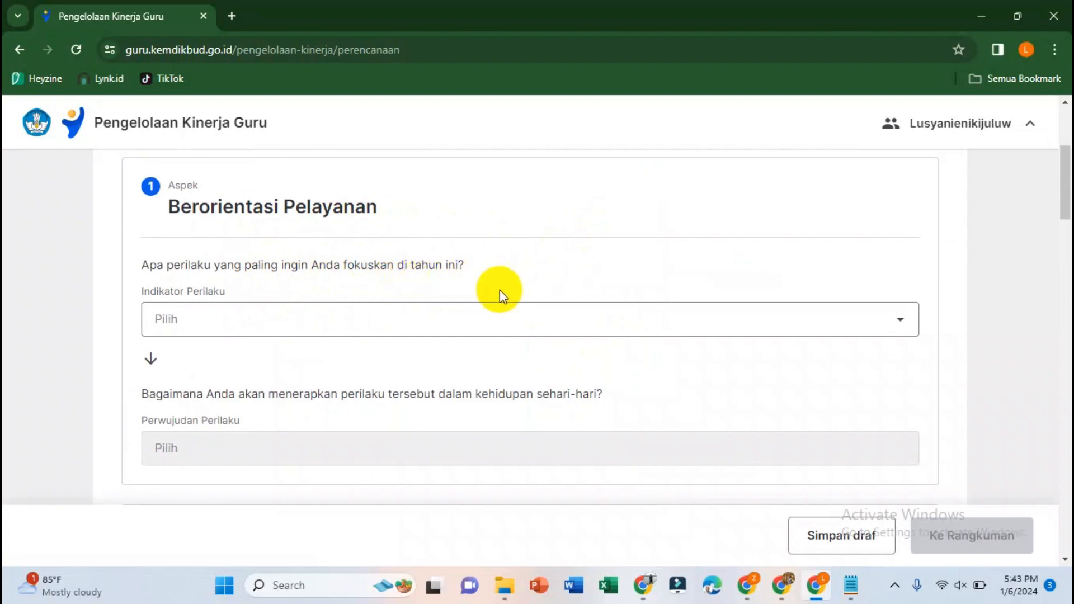
pyautogui.click(815, 323)
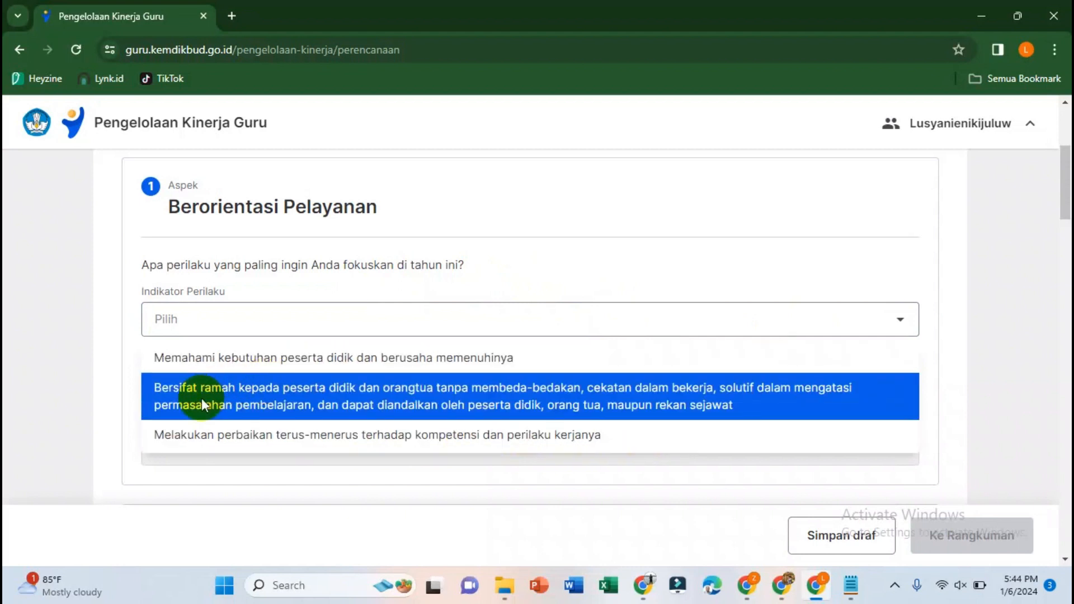
pyautogui.click(201, 398)
# Step: Set the Perwujudan Perilaku of Berorientasi Pelayanan to Mengucapkan salam dan sapa dengan sikap ramah and check the aspect's two choices
pyautogui.scroll(-1, 286, 363)
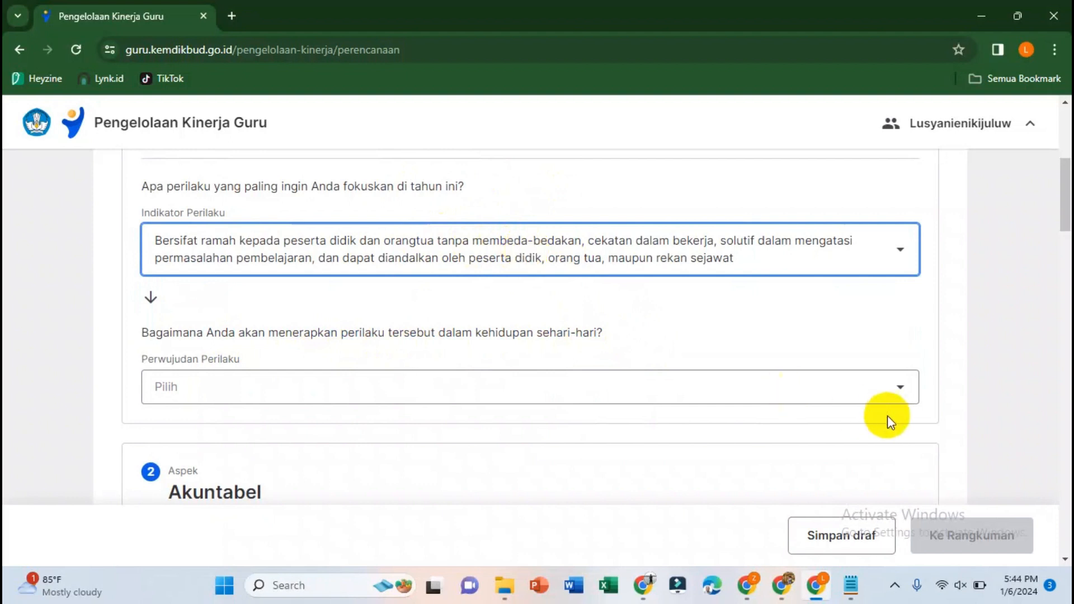
pyautogui.click(881, 391)
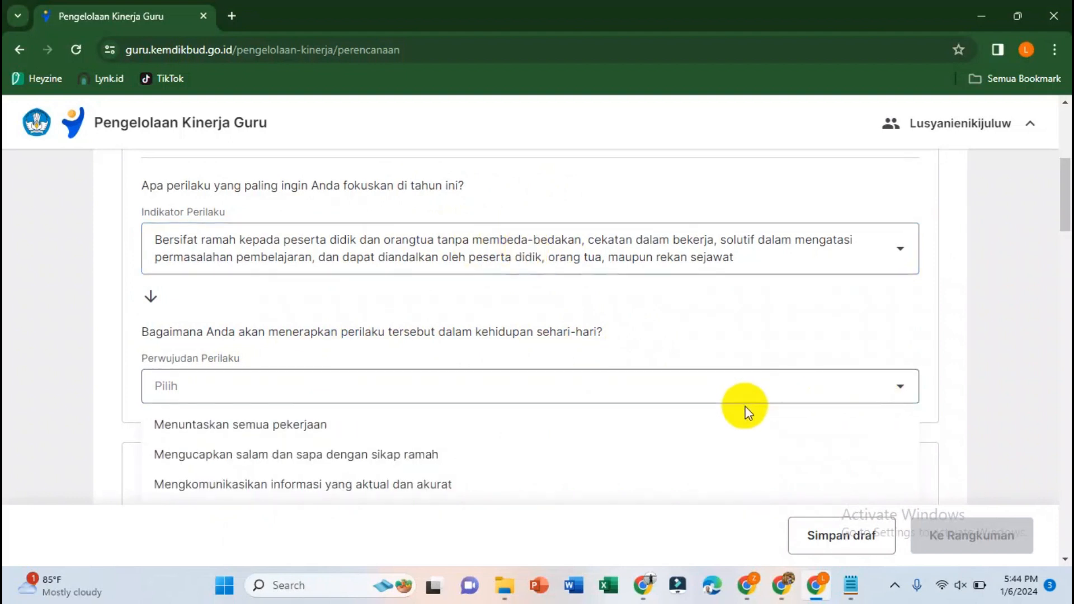
pyautogui.scroll(-3, 737, 411)
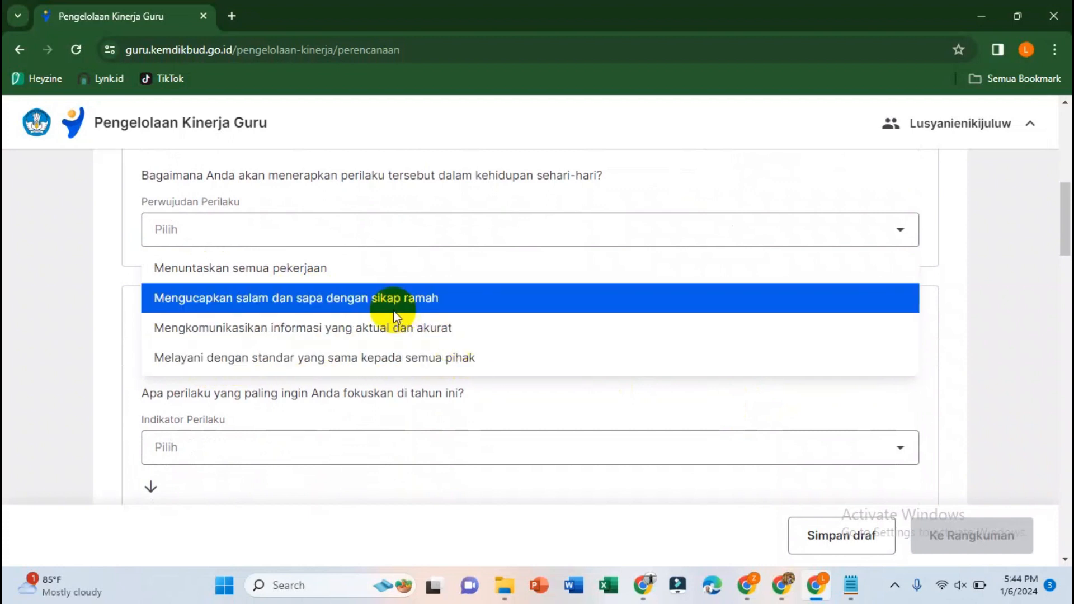
pyautogui.click(357, 302)
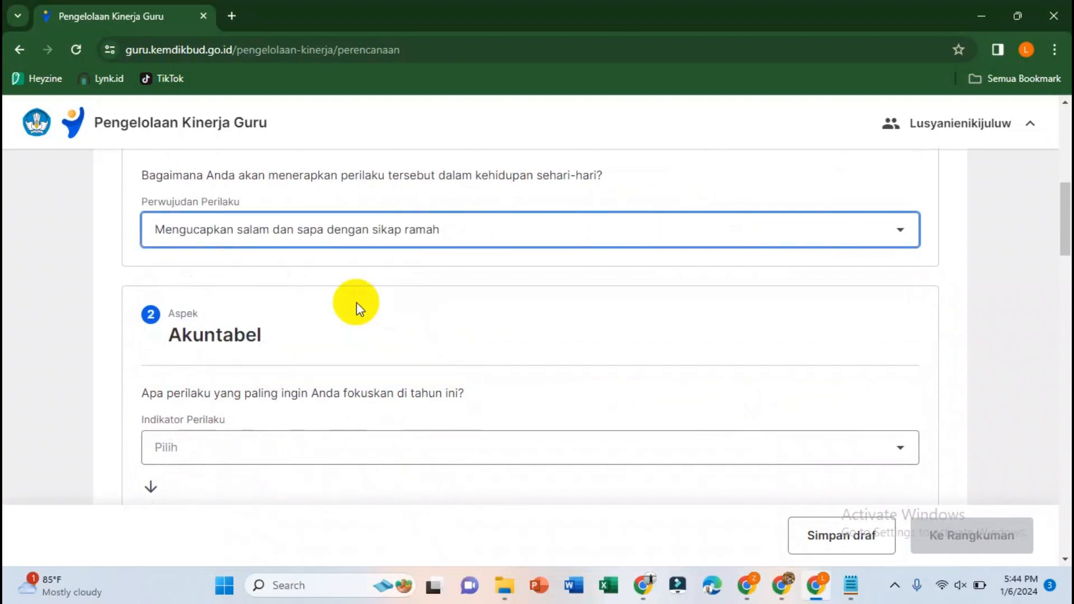
pyautogui.scroll(5, 357, 305)
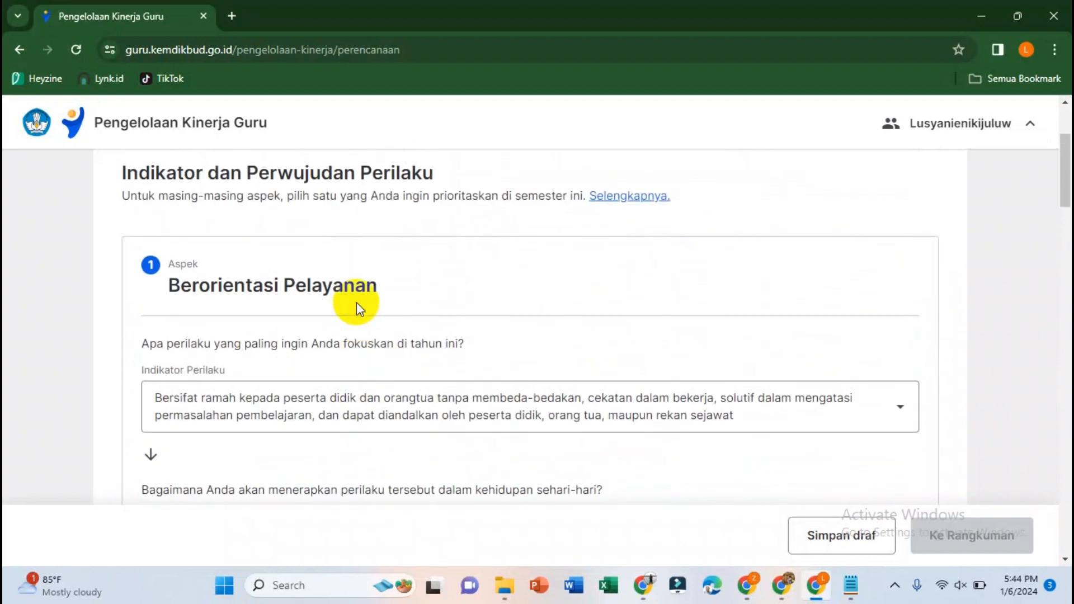
pyautogui.scroll(-1, 357, 302)
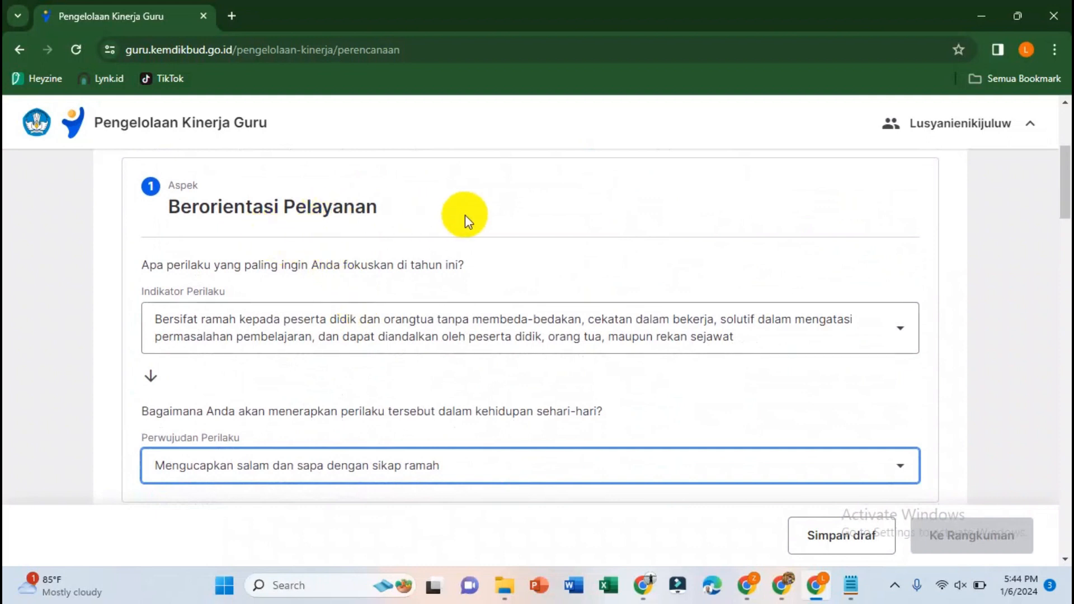
# Step: Set Akuntabel's Indikator Perilaku to Melaksanakan tugas dengan jujur, bertanggung jawab, cermat, disiplin, dan berintegritas tinggi and its Perwujudan Perilaku to Memenuhi janji dan komitmen terkait pekerjaan
pyautogui.scroll(-6, 464, 215)
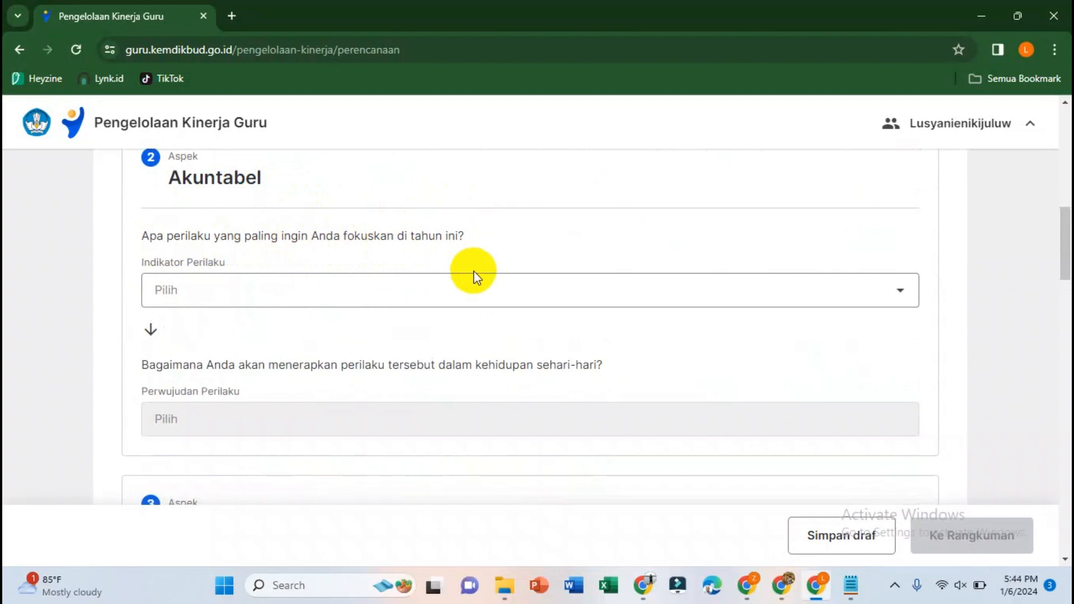
pyautogui.click(848, 293)
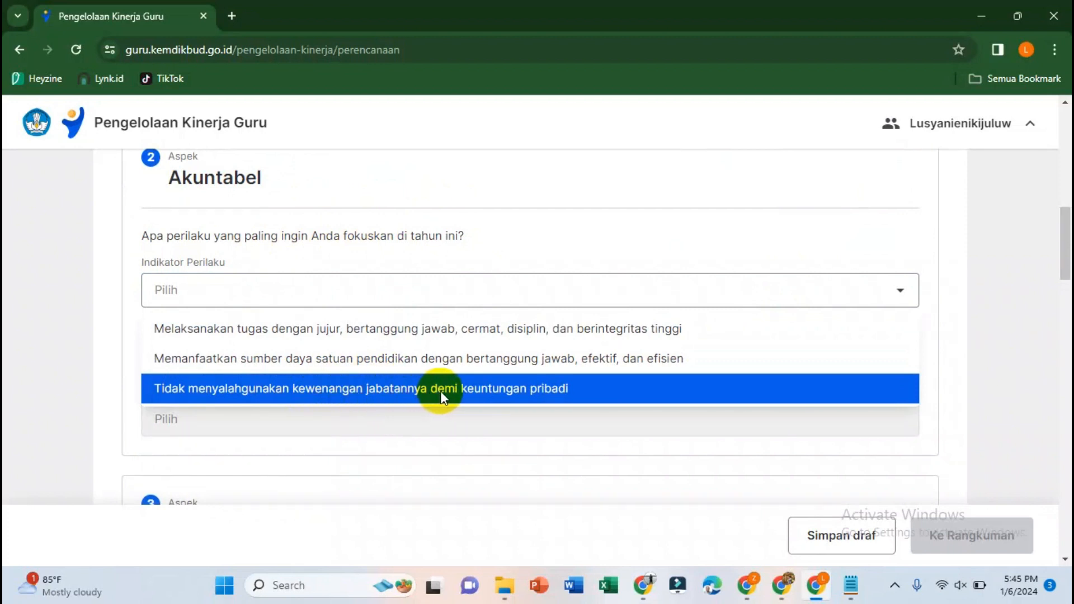
pyautogui.click(317, 330)
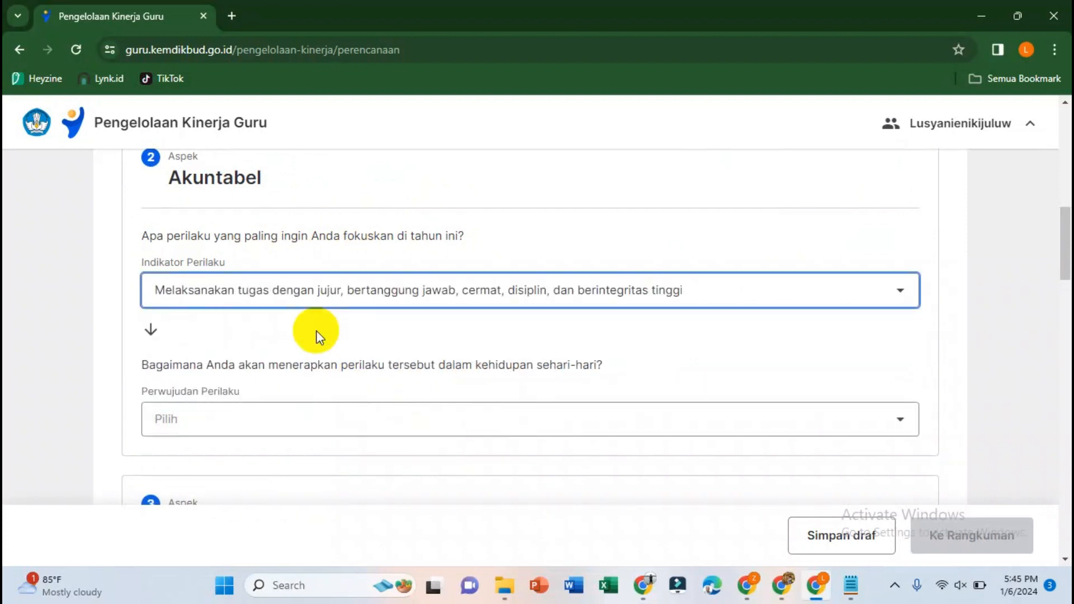
pyautogui.scroll(-1, 316, 336)
pyautogui.click(290, 347)
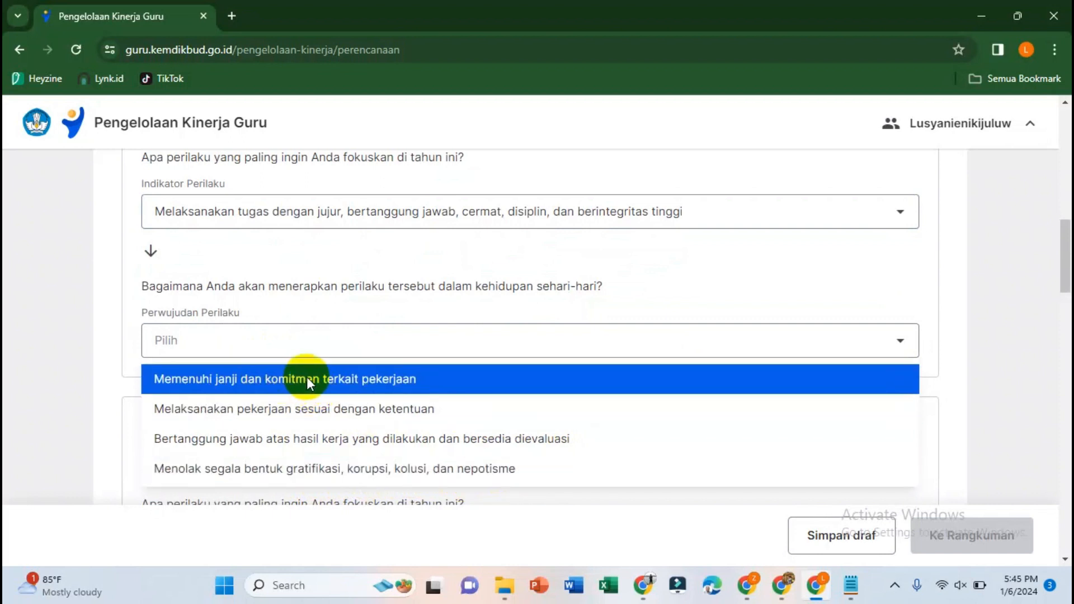
pyautogui.click(348, 381)
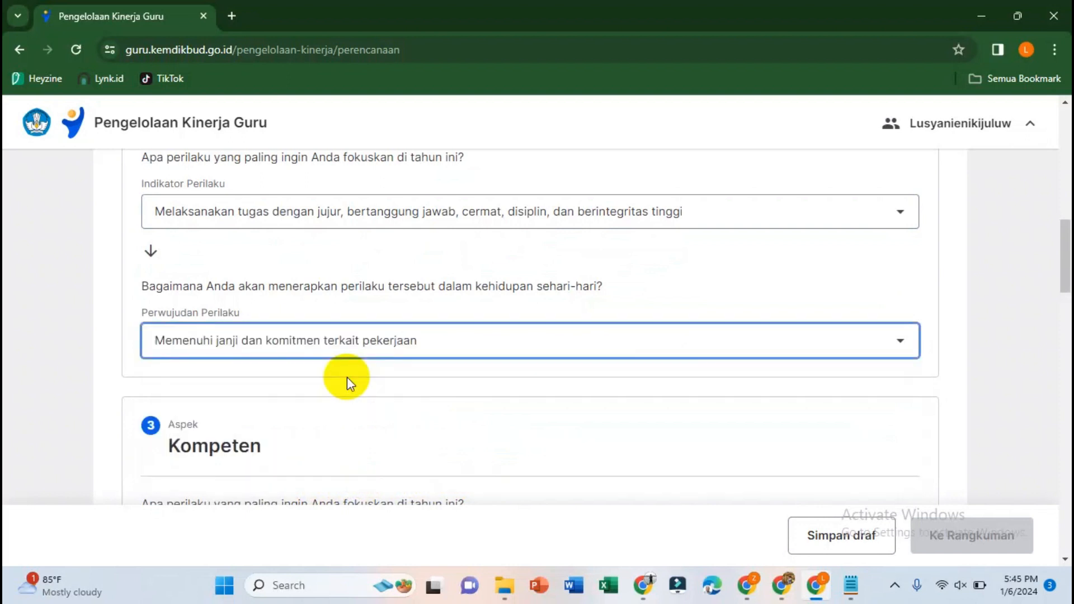
# Step: Set Kompeten's Indikator Perilaku to Membantu peserta didik, rekan sejawat, dan orang lain untuk saling belajar and its Perwujudan Perilaku to Memberikan kesempatan orang lain untuk menyampaikan pendapat
pyautogui.scroll(-4, 380, 415)
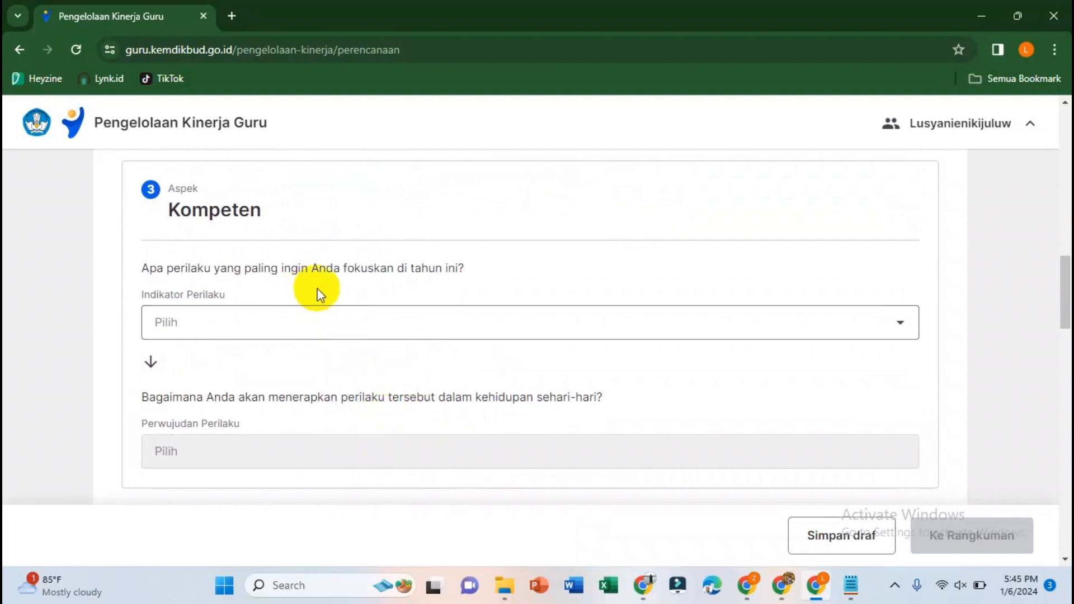
pyautogui.click(879, 324)
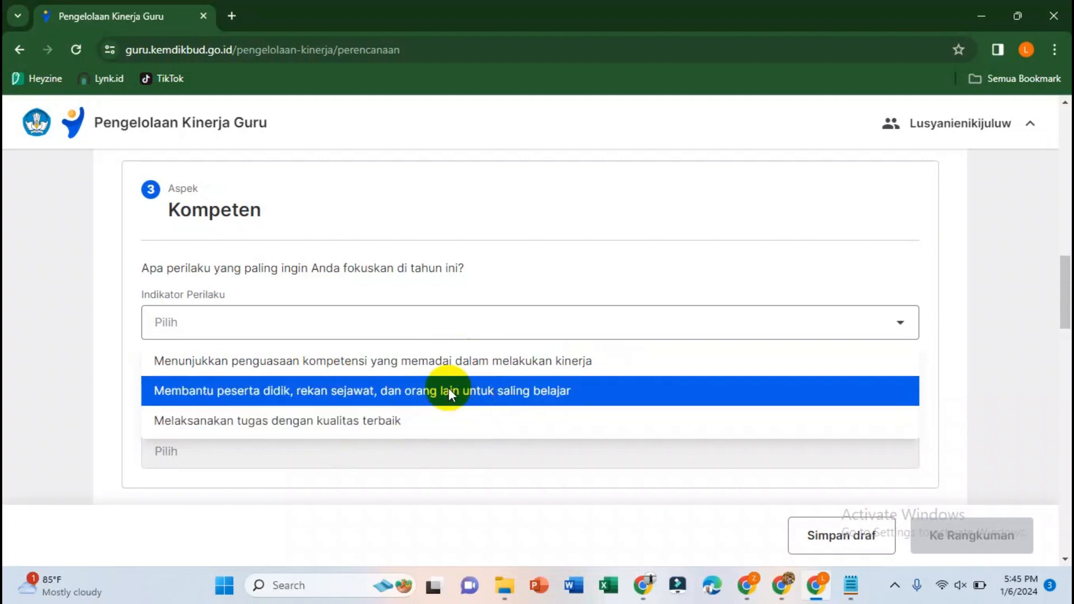
pyautogui.click(422, 391)
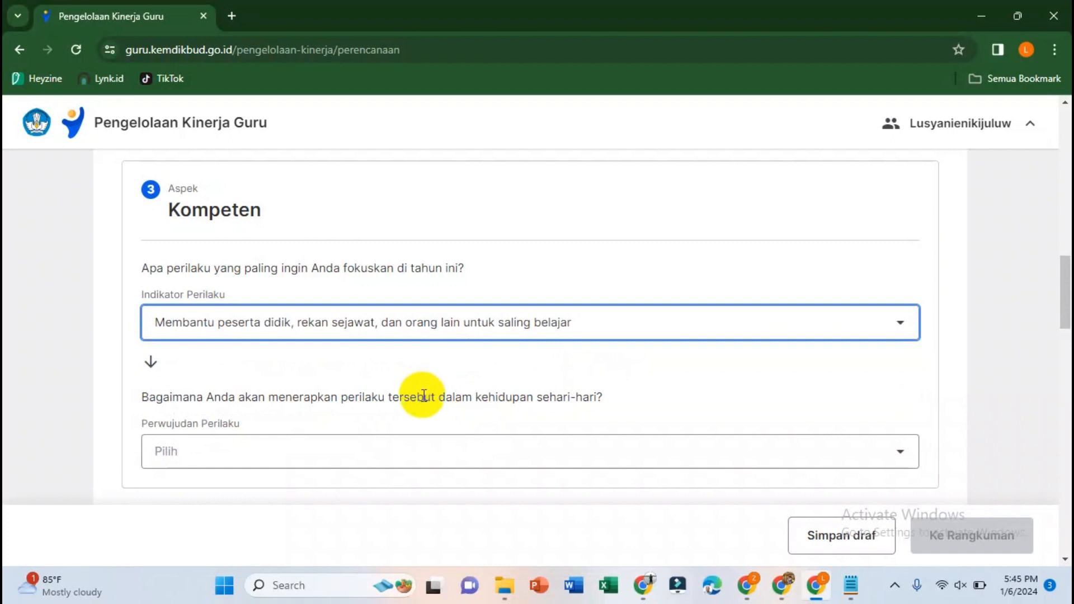
pyautogui.click(404, 453)
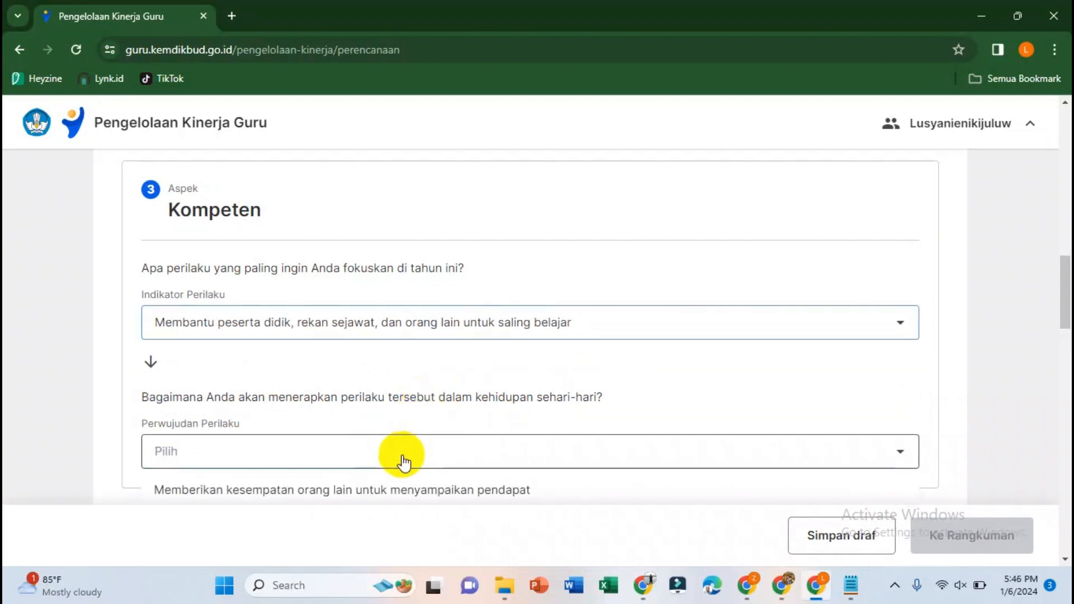
pyautogui.scroll(-3, 901, 401)
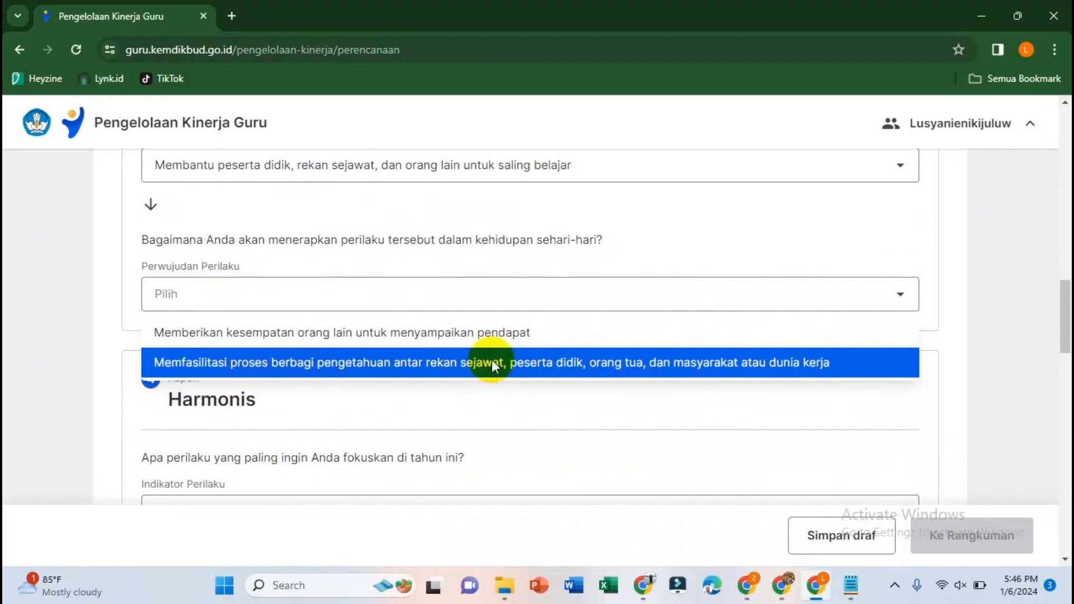
pyautogui.click(449, 334)
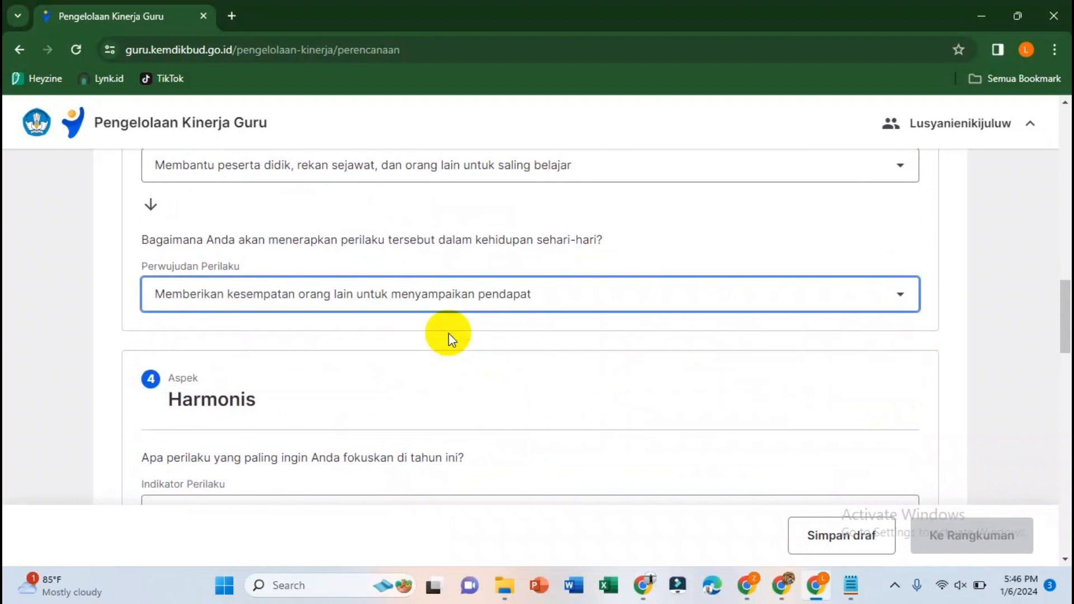
# Step: Set the Indikator Perilaku of the Harmonis aspect to Menghargai setiap warga satuan pendidikan apapun latar belakangnya
pyautogui.scroll(-3, 449, 333)
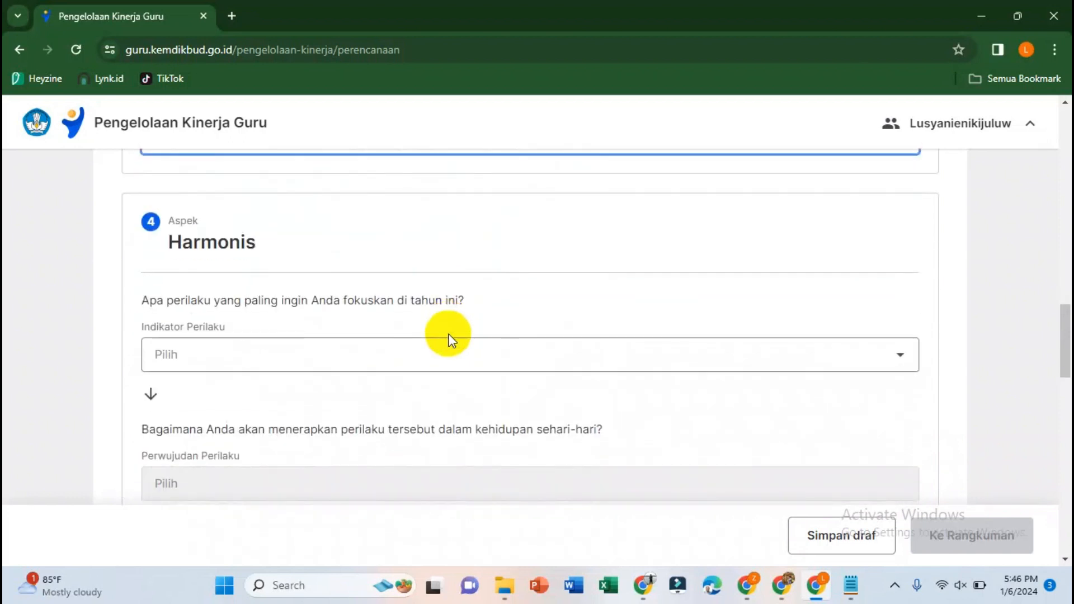
pyautogui.click(463, 357)
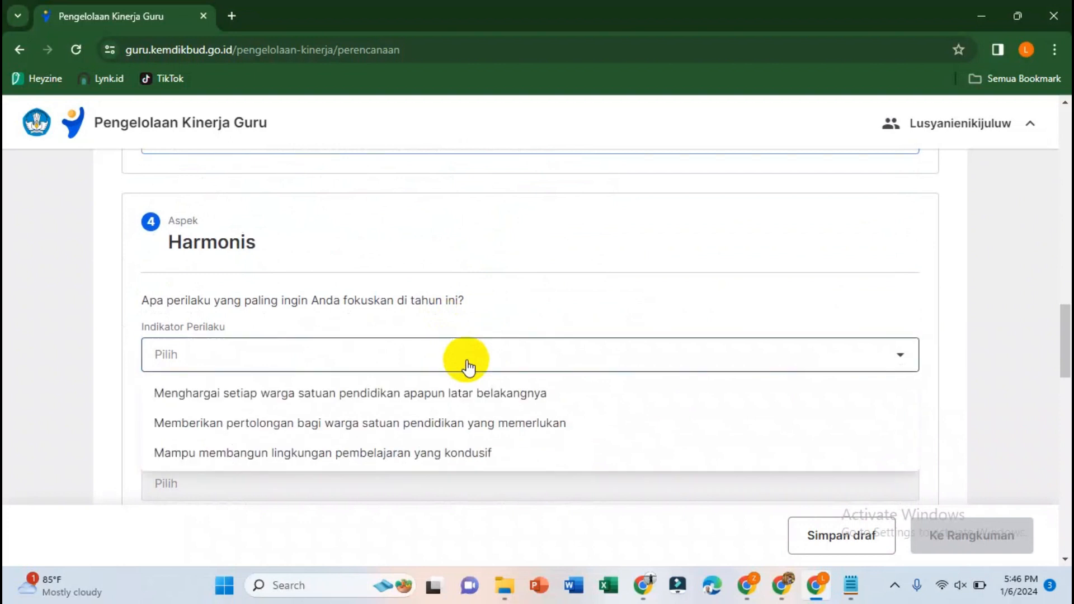
pyautogui.scroll(-3, 637, 379)
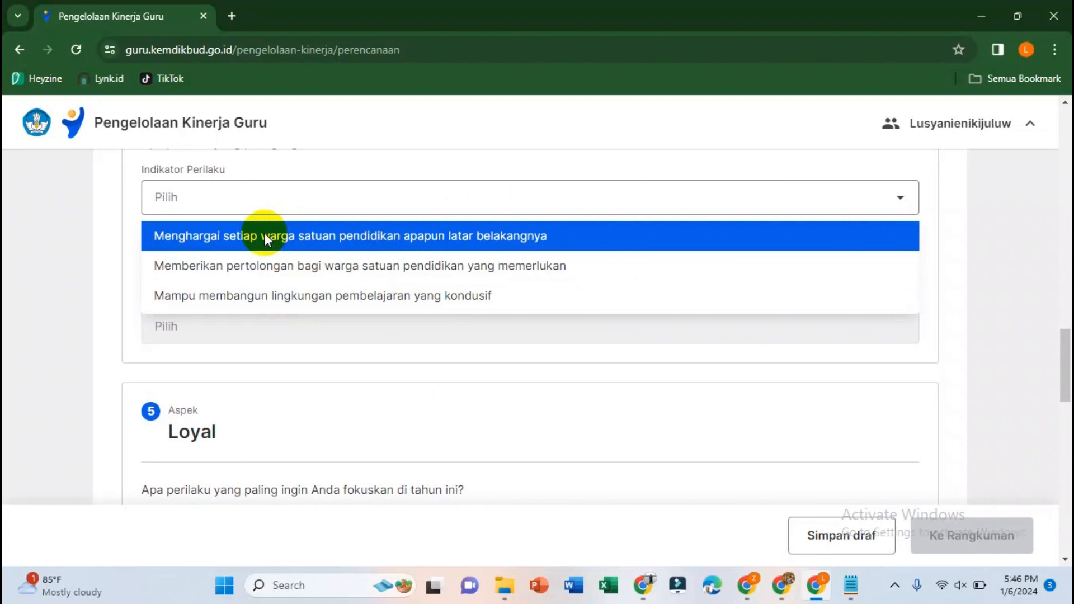
pyautogui.click(315, 246)
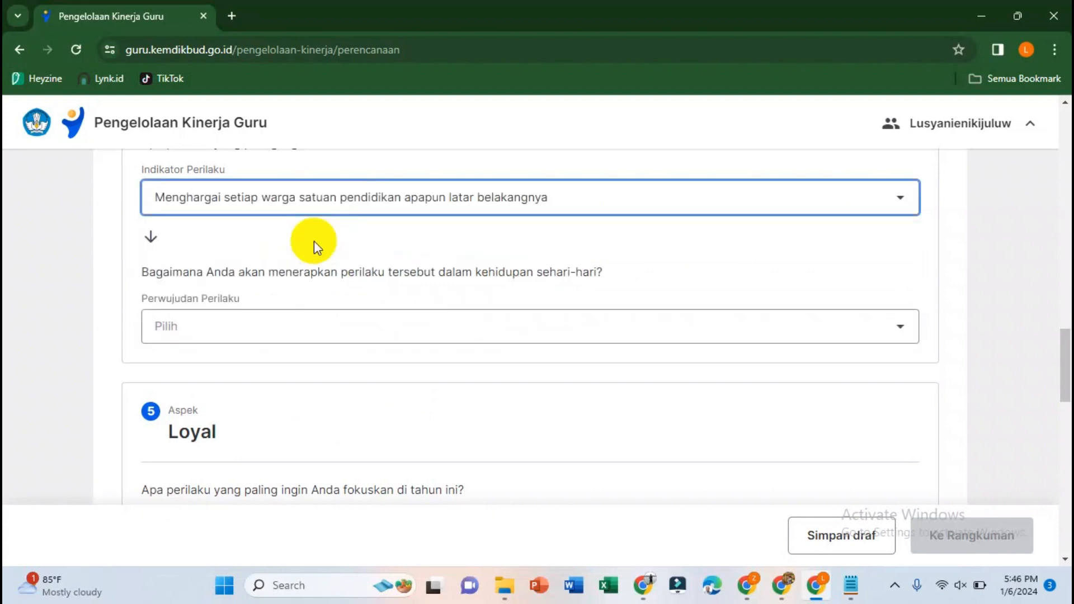
# Step: Set Harmonis's Perwujudan Perilaku to Menjaga hubungan yang baik dengan rekan kerja, atasan, peserta didik, dan masyarakat atau dunia kerja
pyautogui.scroll(1, 317, 255)
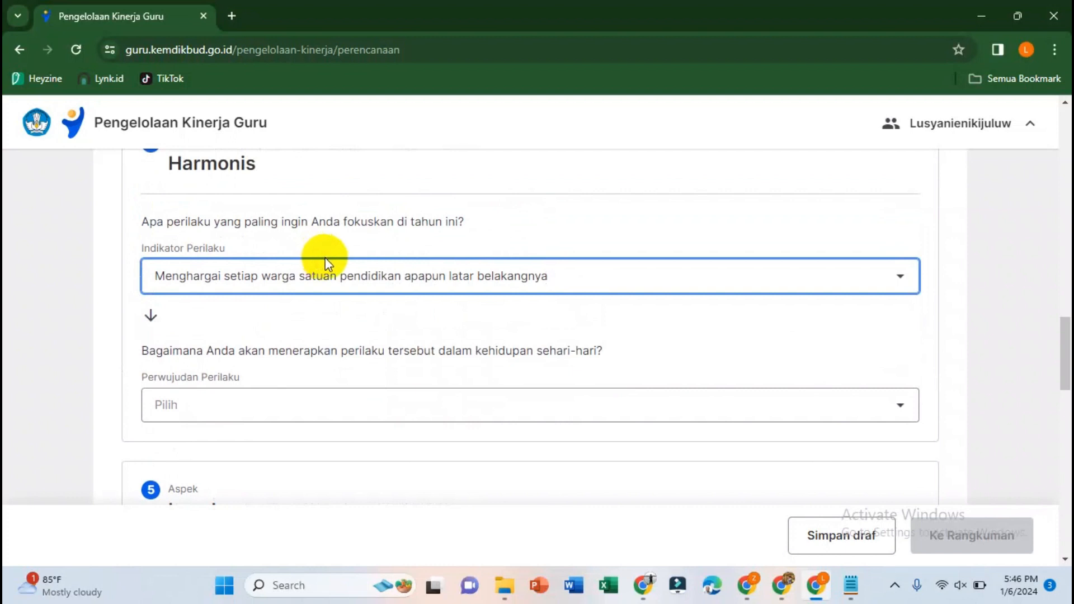
pyautogui.scroll(-1, 338, 353)
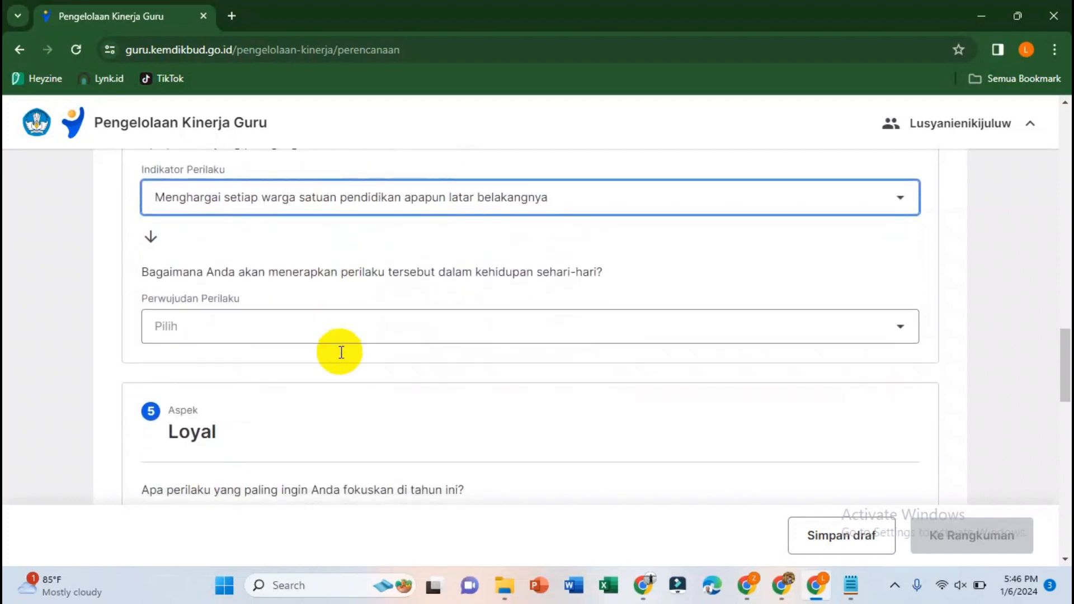
pyautogui.click(311, 333)
pyautogui.scroll(-2, 312, 333)
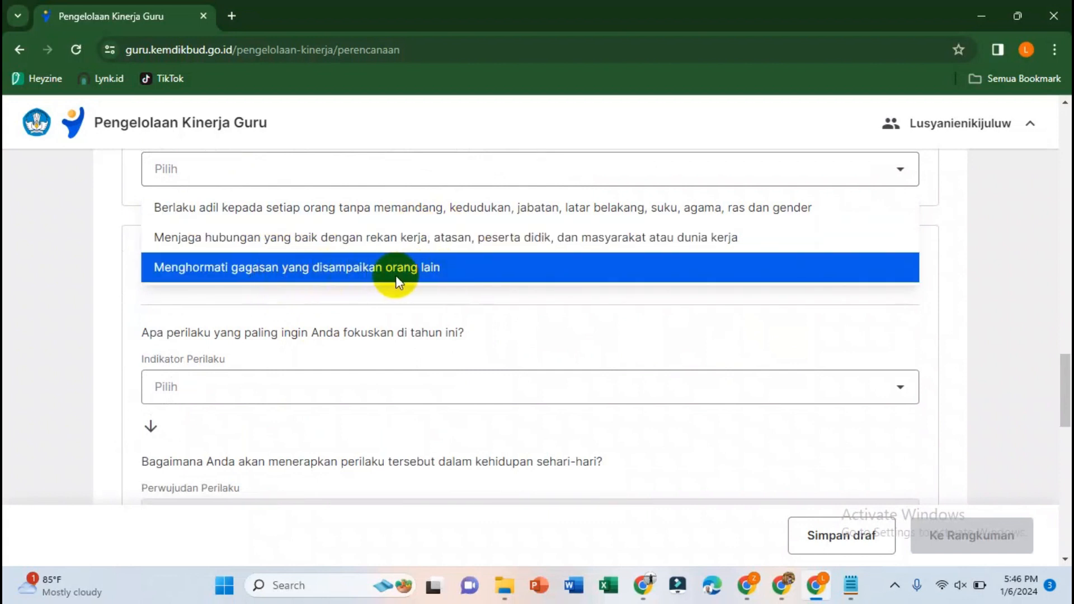
pyautogui.click(242, 240)
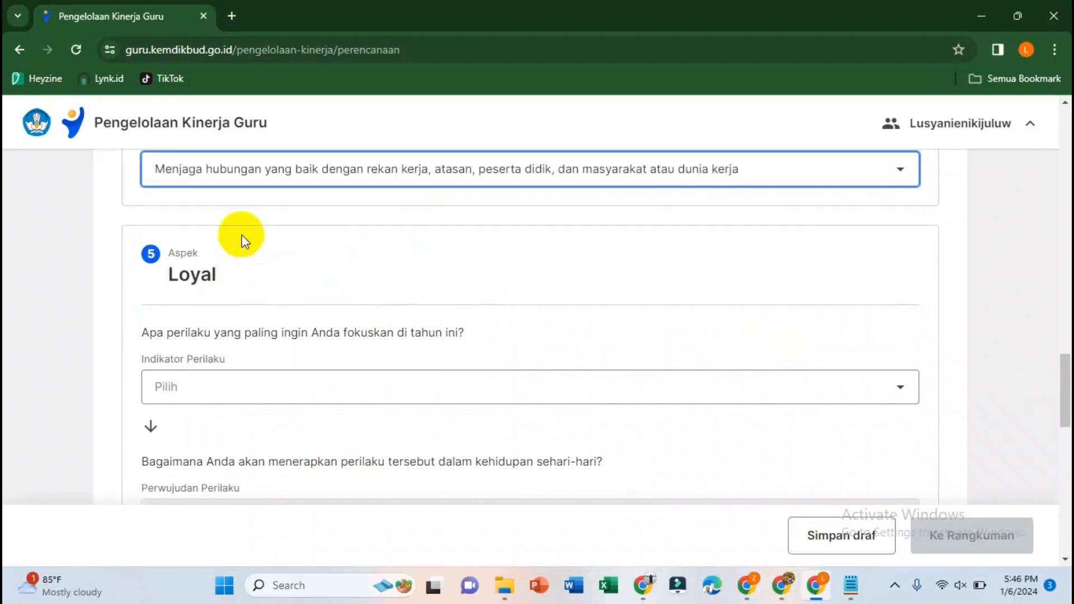
# Step: Set the Indikator Perilaku of the Loyal aspect to Menjaga nama baik satuan pendidikan, sesama guru, dan peserta didik dimanapun berada
pyautogui.scroll(-1, 241, 235)
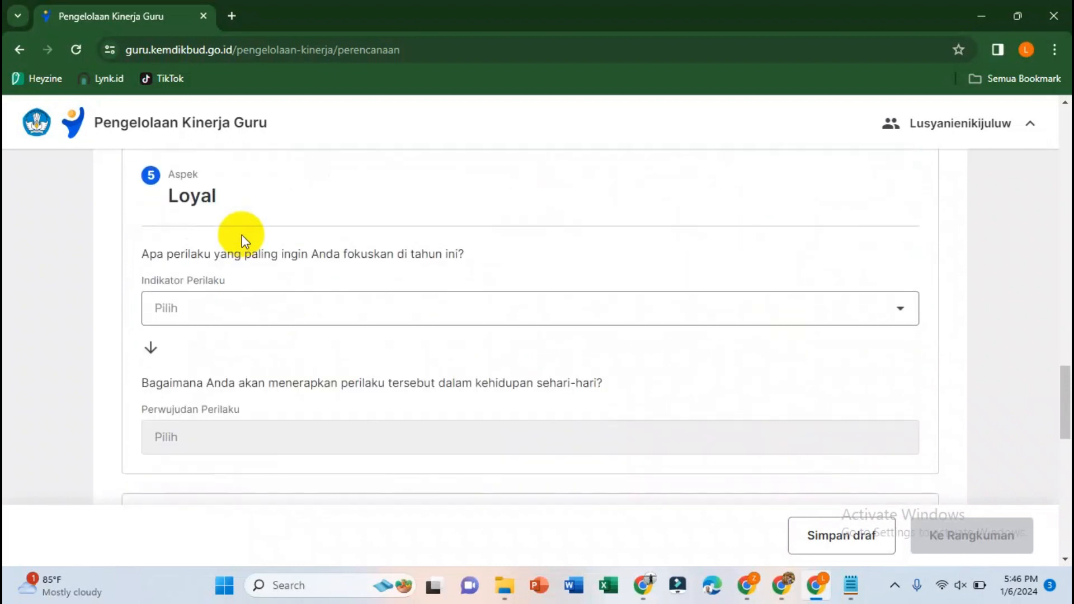
pyautogui.click(249, 309)
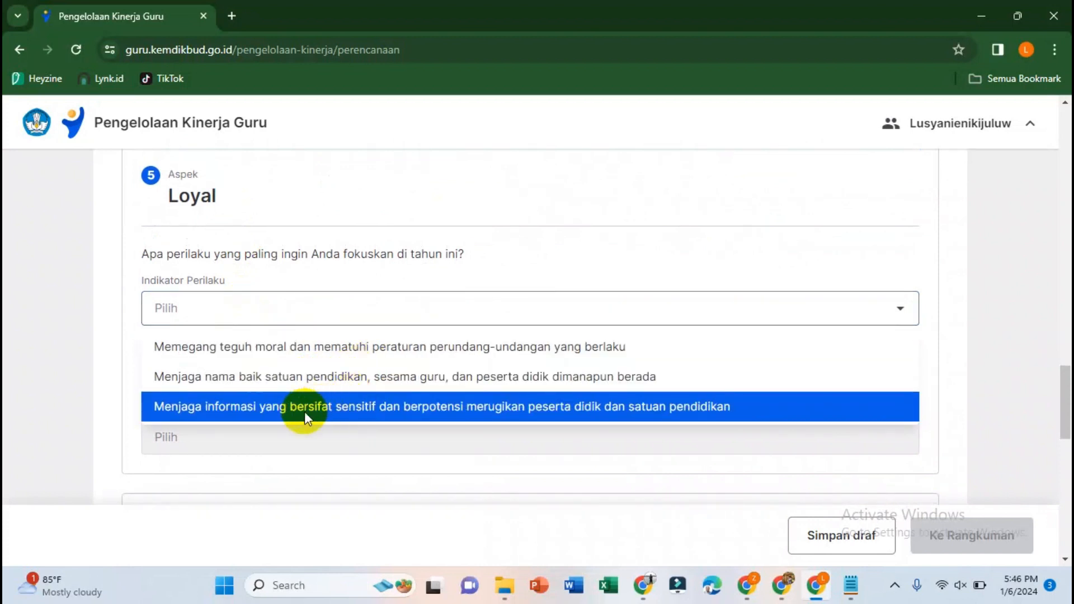
pyautogui.click(419, 380)
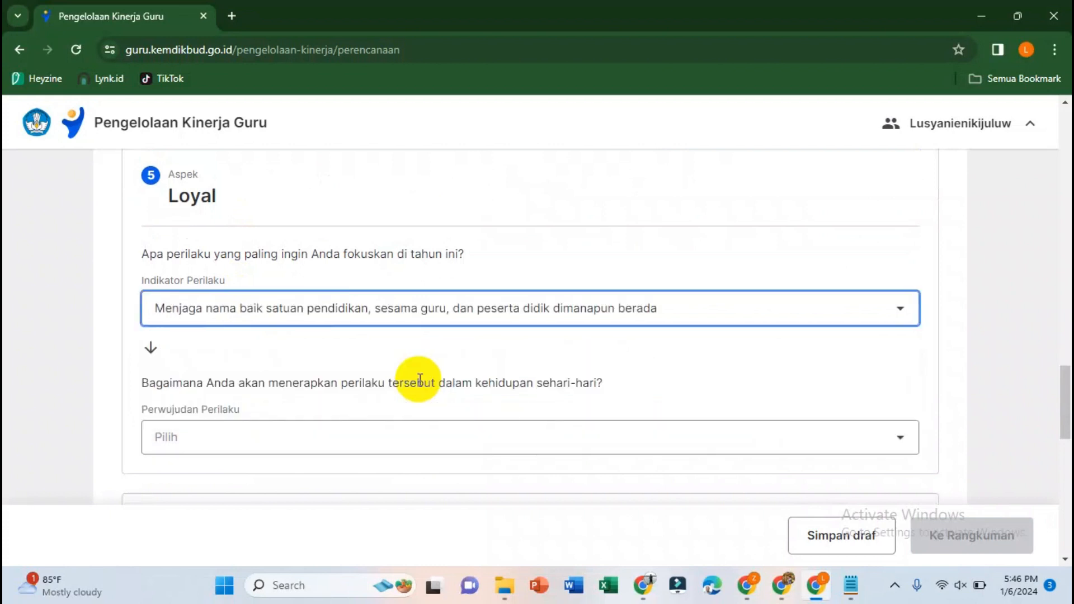
# Step: Set Loyal's Perwujudan Perilaku to Melaksanakan arahan kepala satuan pendidikan yang sesuai dengan norma dan ketentuan yang berlaku
pyautogui.scroll(-1, 420, 380)
pyautogui.click(373, 360)
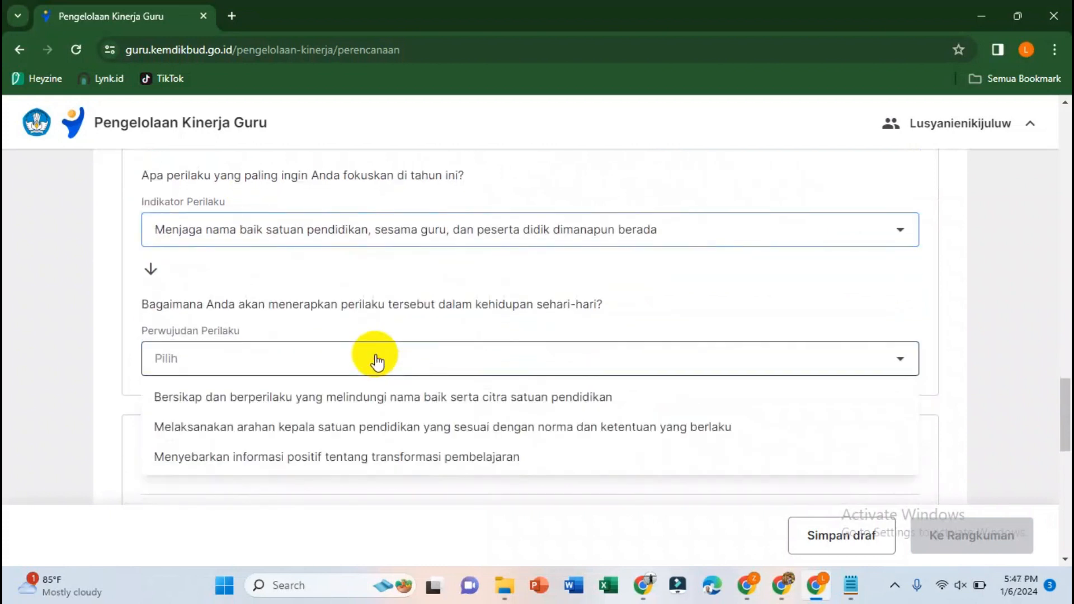
pyautogui.scroll(-1, 376, 360)
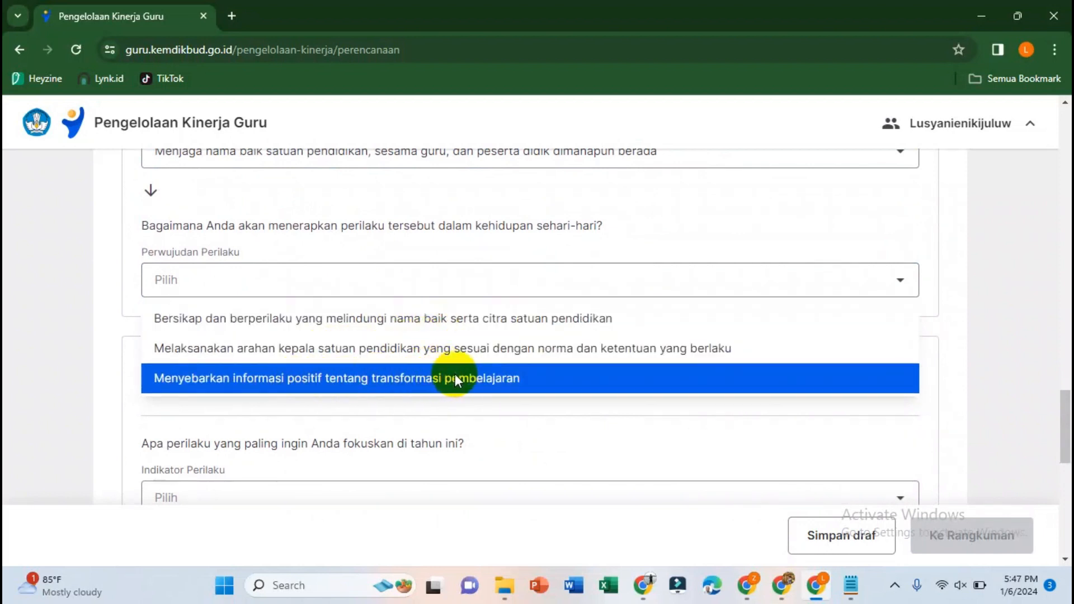
pyautogui.click(465, 349)
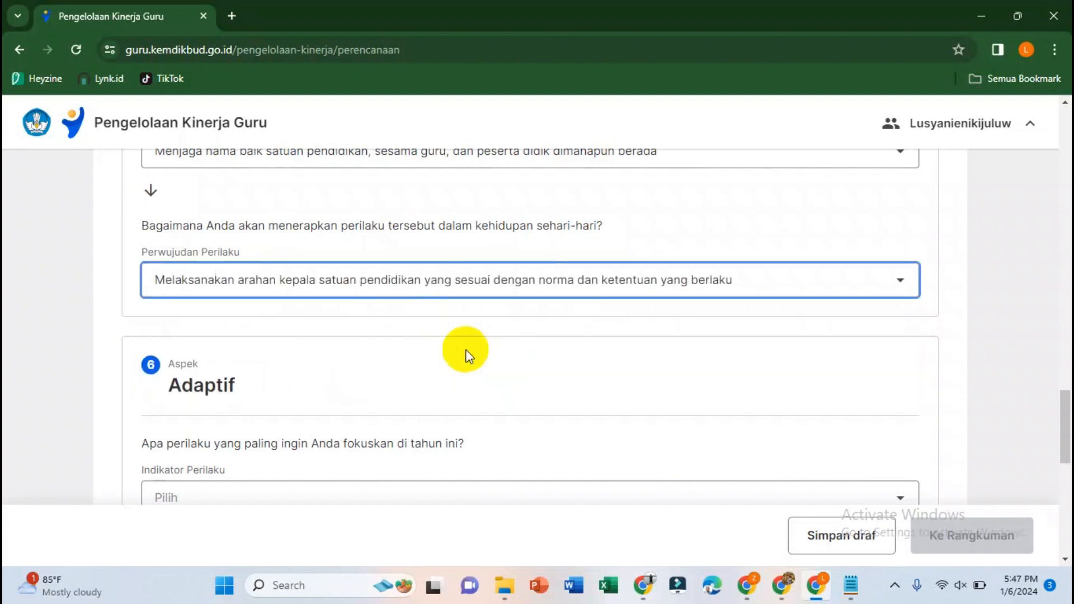
# Step: Set Adaptif's Indikator Perilaku to Menyesuaikan diri secara cepat dalam menghadapi dinamika pembelajaran di kelas and its Perwujudan Perilaku to Menyesuaikan diri di berbagai lingkungan kerja
pyautogui.scroll(-3, 468, 352)
pyautogui.click(400, 347)
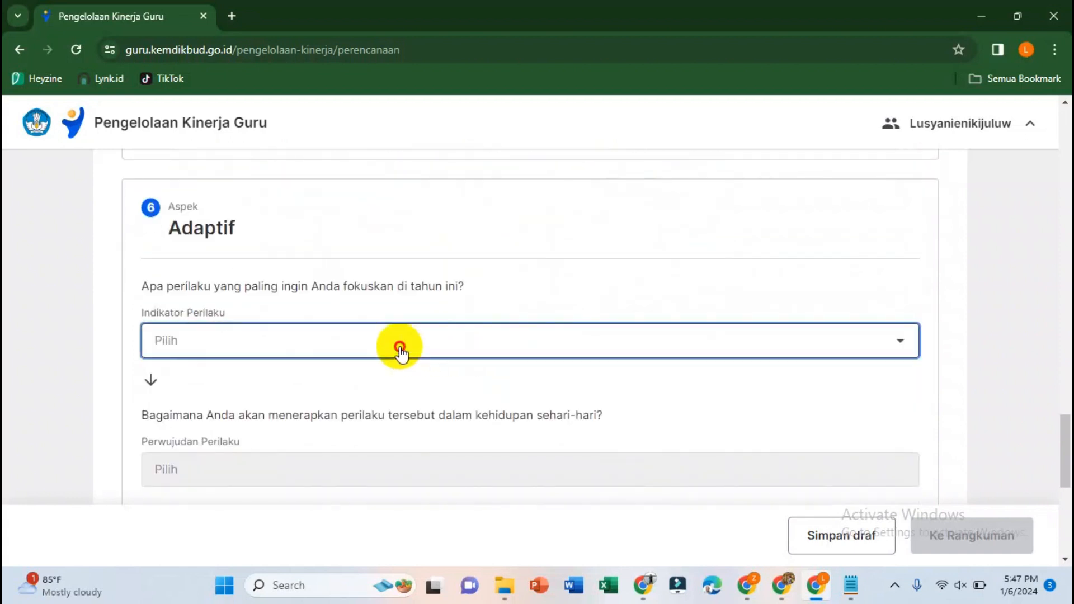
pyautogui.scroll(-3, 400, 347)
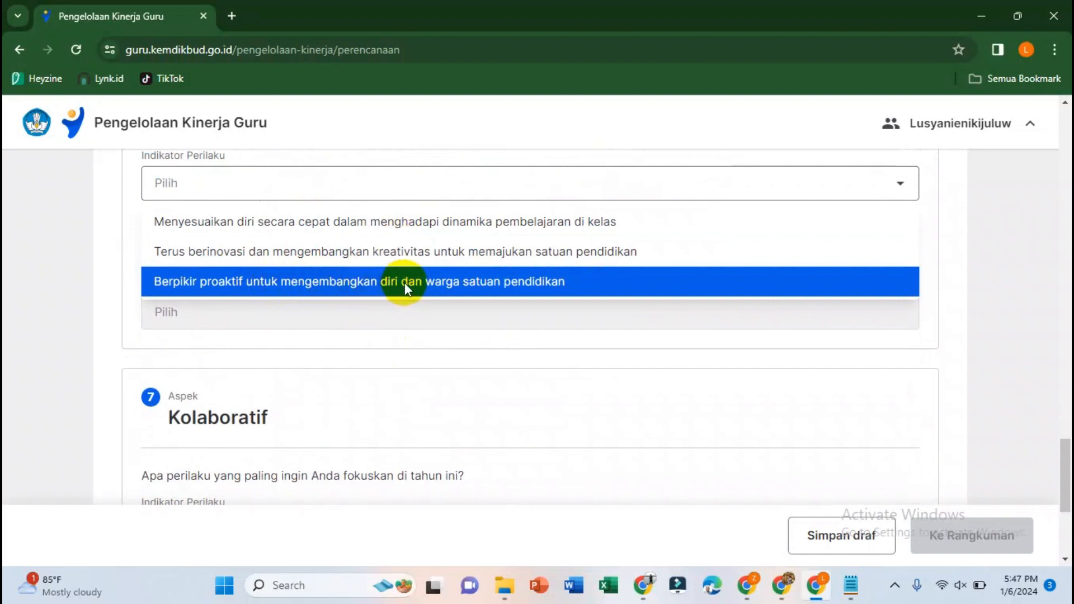
pyautogui.click(302, 226)
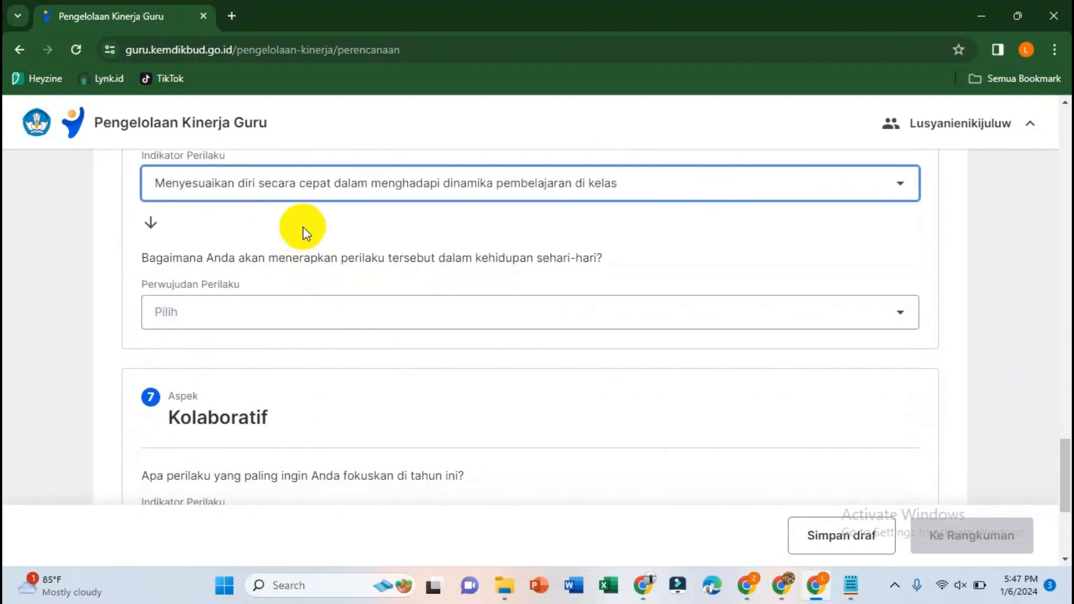
pyautogui.click(267, 314)
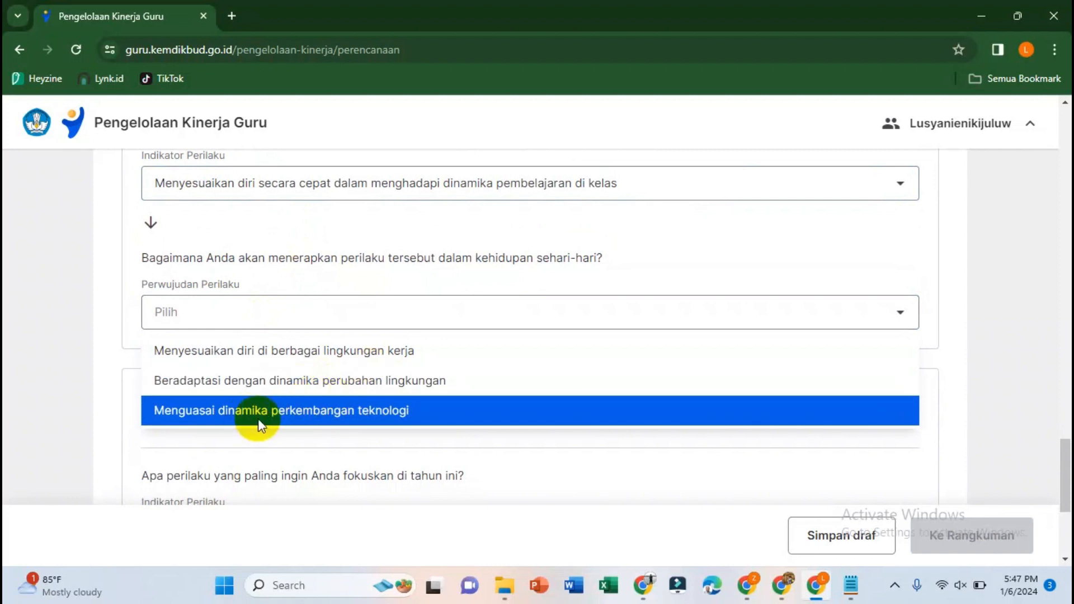
pyautogui.click(253, 351)
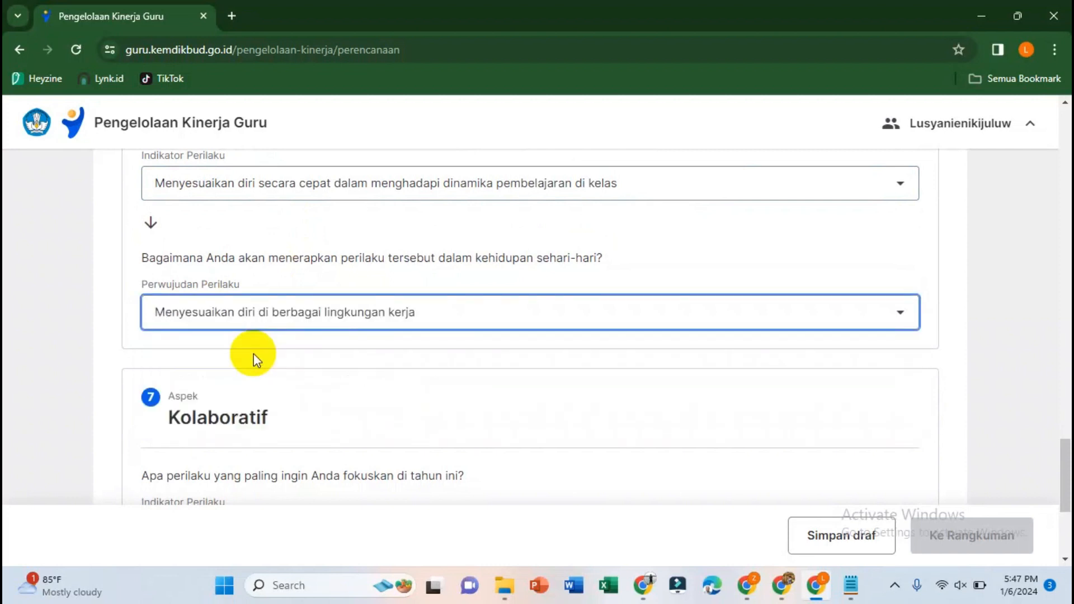
# Step: Set Kolaboratif's Indikator Perilaku to the option beginning Memberi kesempatan kepada warga satuan pendidikan and its Perwujudan Perilaku to Menerima pendapat dan saran dalam menyelesaikan tugas
pyautogui.scroll(-3, 391, 367)
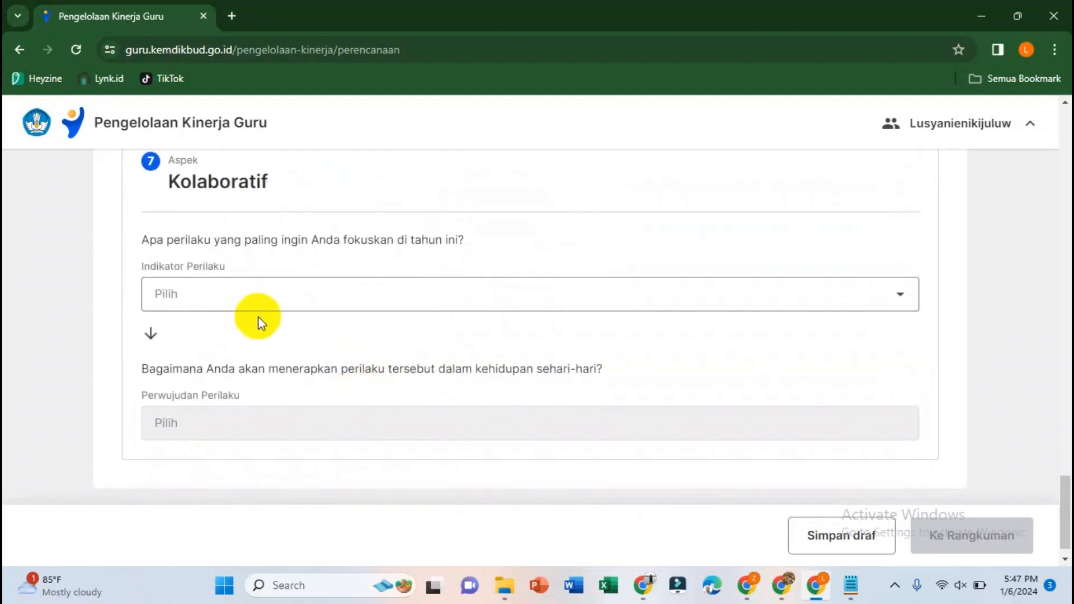
pyautogui.click(252, 305)
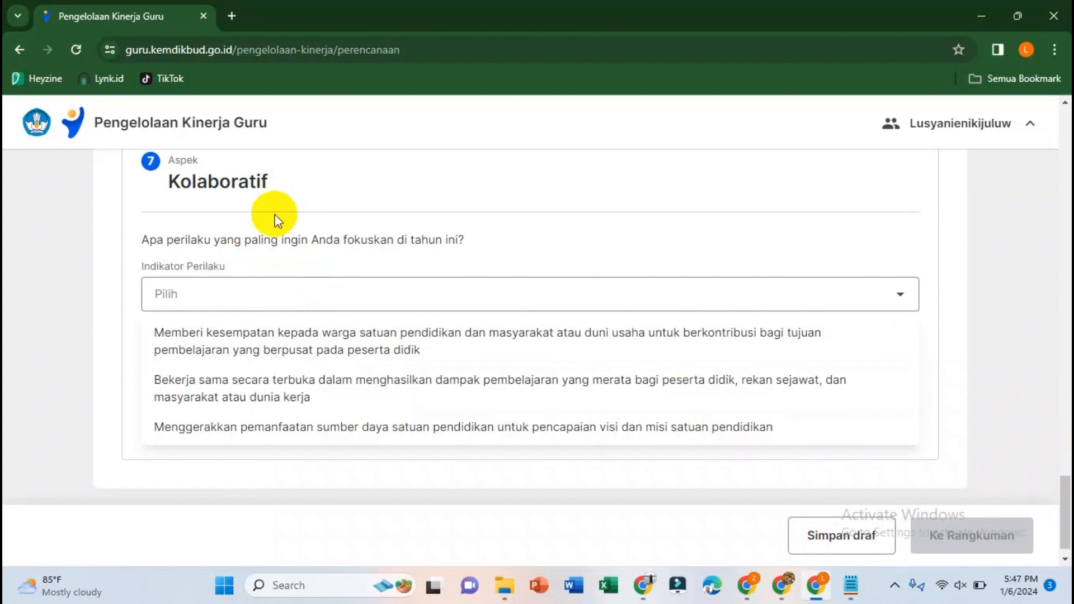
pyautogui.click(438, 350)
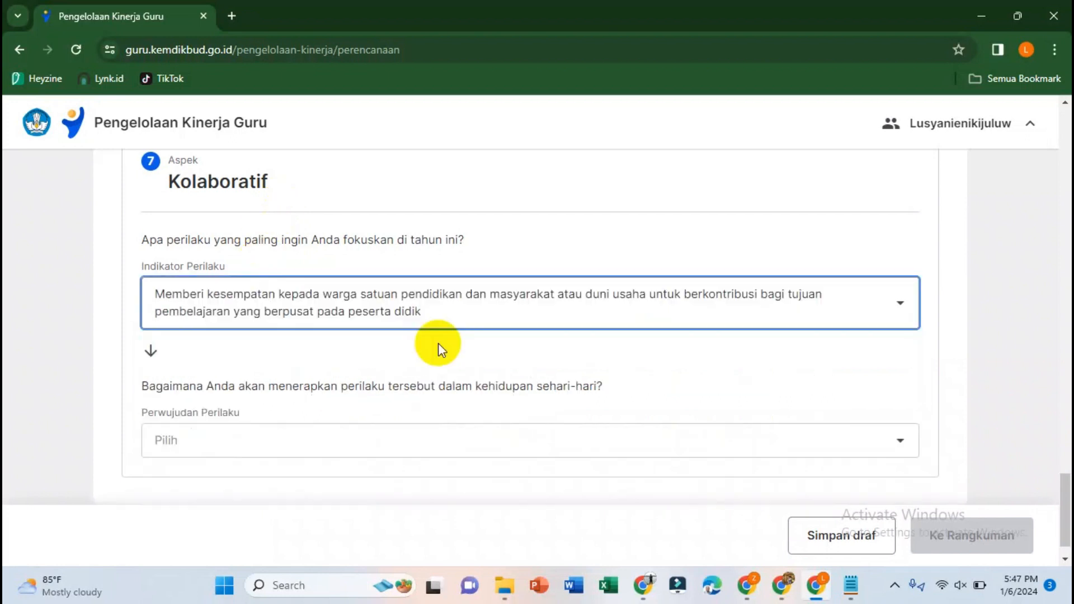
pyautogui.scroll(-1, 438, 347)
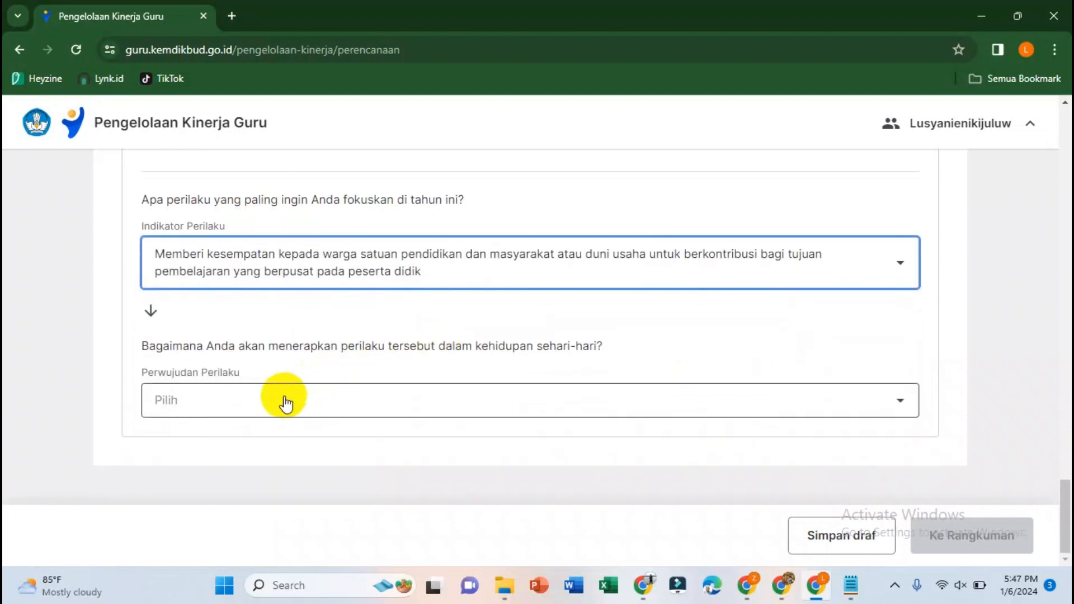
pyautogui.click(286, 399)
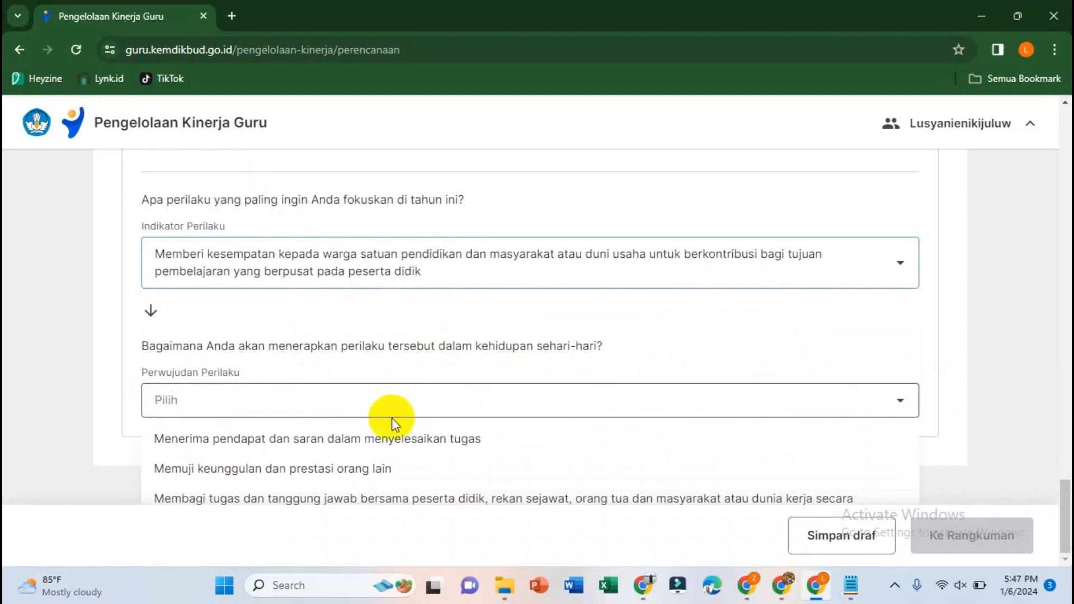
pyautogui.click(339, 438)
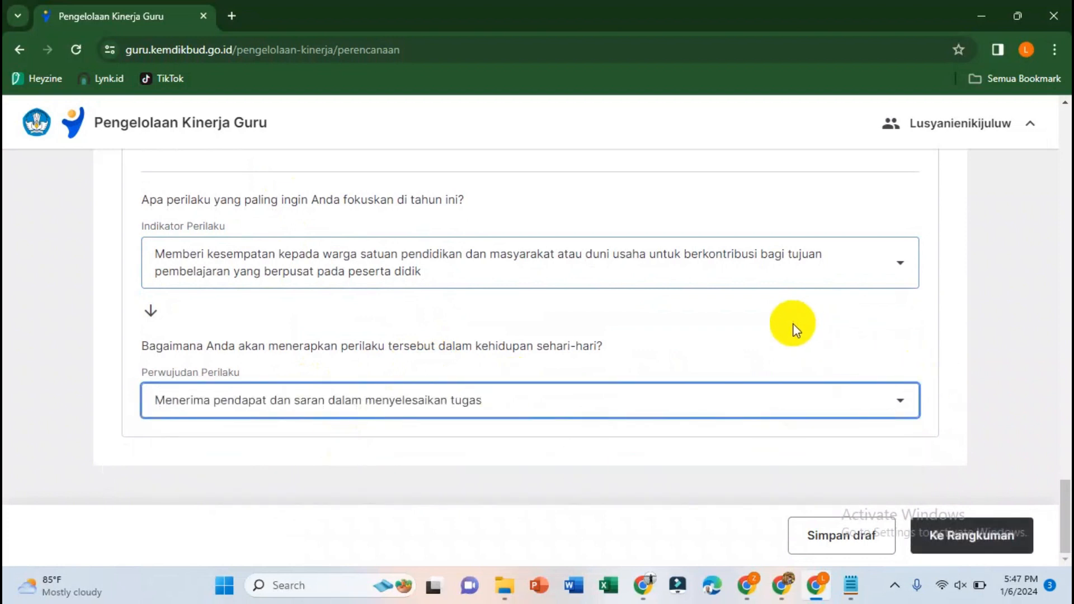
# Step: Review the Indikator Perilaku and Perwujudan Perilaku choices of all seven Perilaku Kerja aspects, from Berorientasi Pelayanan to Kolaboratif
pyautogui.scroll(20, 794, 330)
pyautogui.scroll(10, 794, 330)
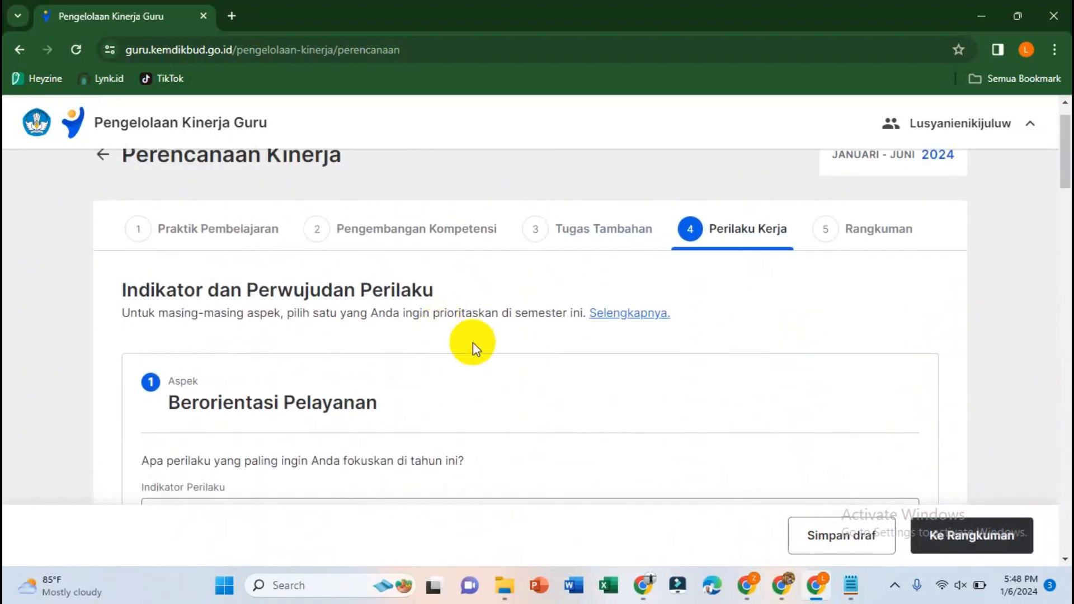
pyautogui.scroll(-4, 621, 419)
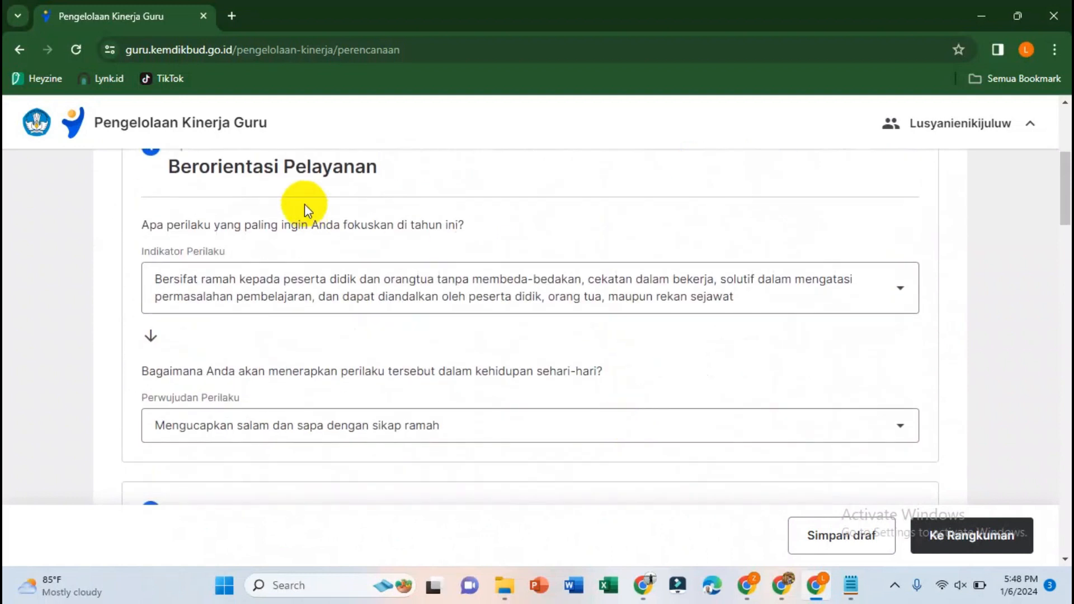
pyautogui.scroll(-4, 609, 274)
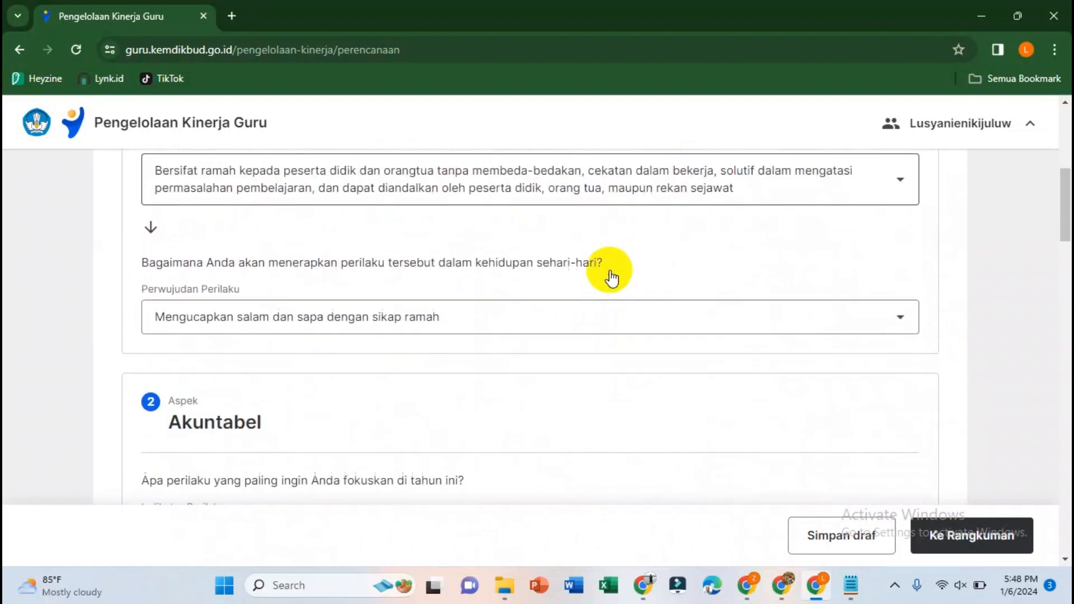
pyautogui.scroll(-8, 397, 297)
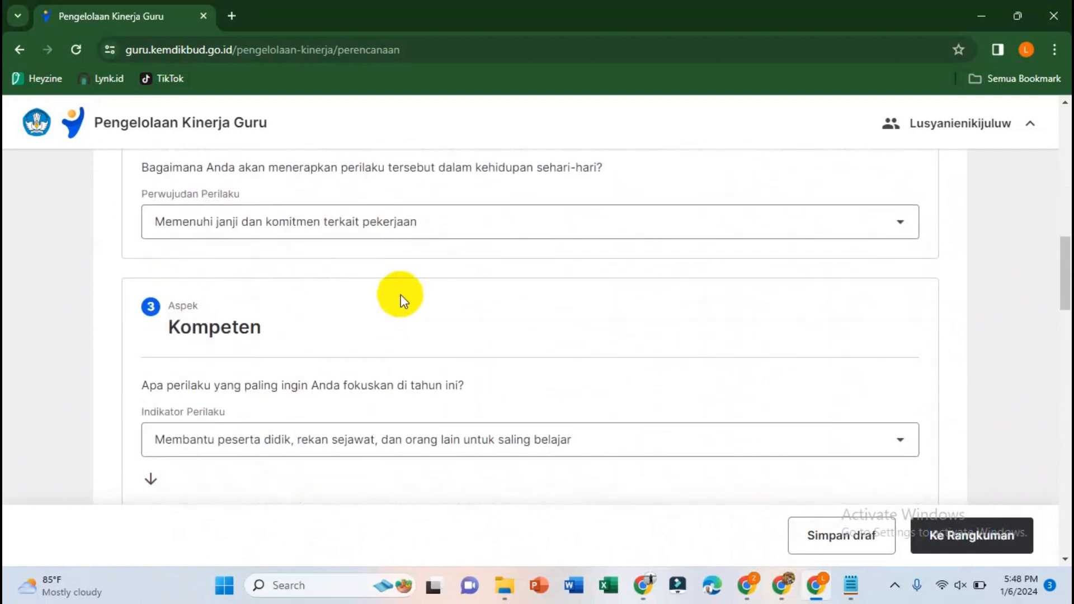
pyautogui.scroll(-4, 382, 299)
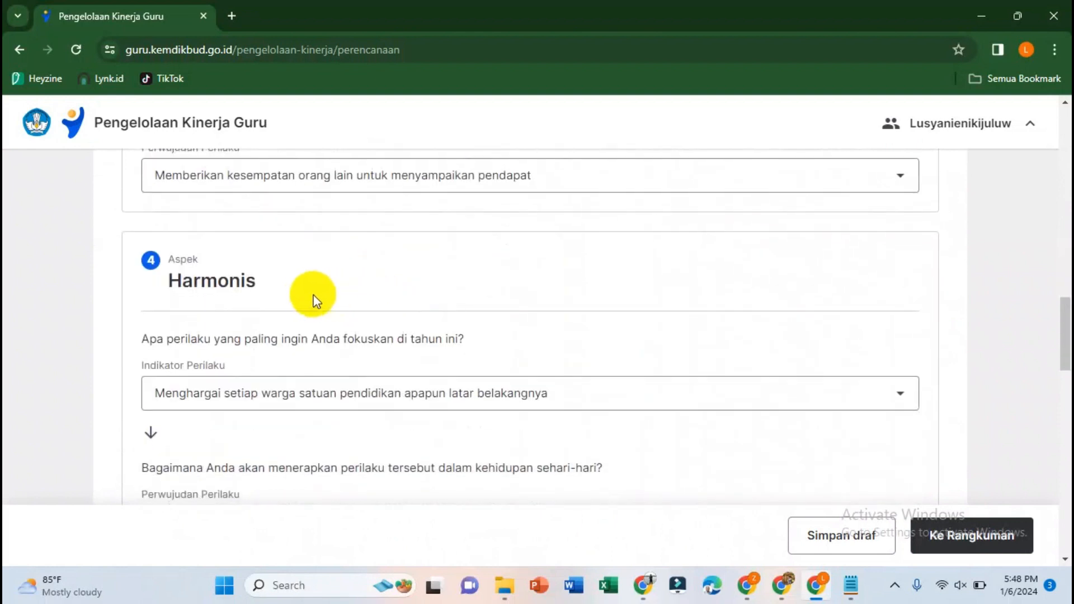
pyautogui.scroll(-4, 414, 293)
pyautogui.scroll(-2, 415, 293)
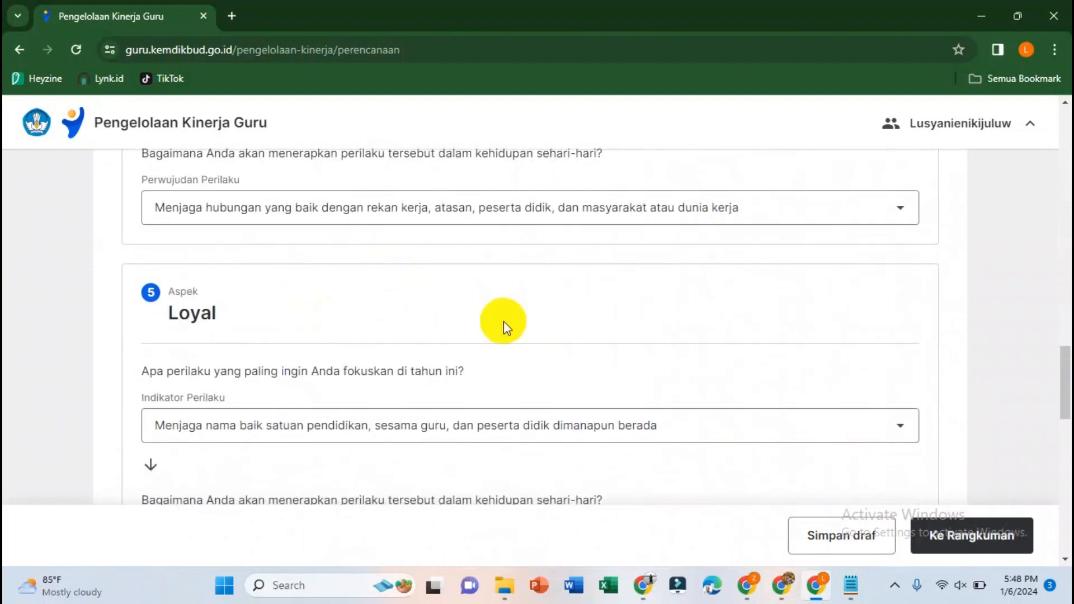
pyautogui.scroll(-7, 501, 321)
pyautogui.scroll(-8, 375, 285)
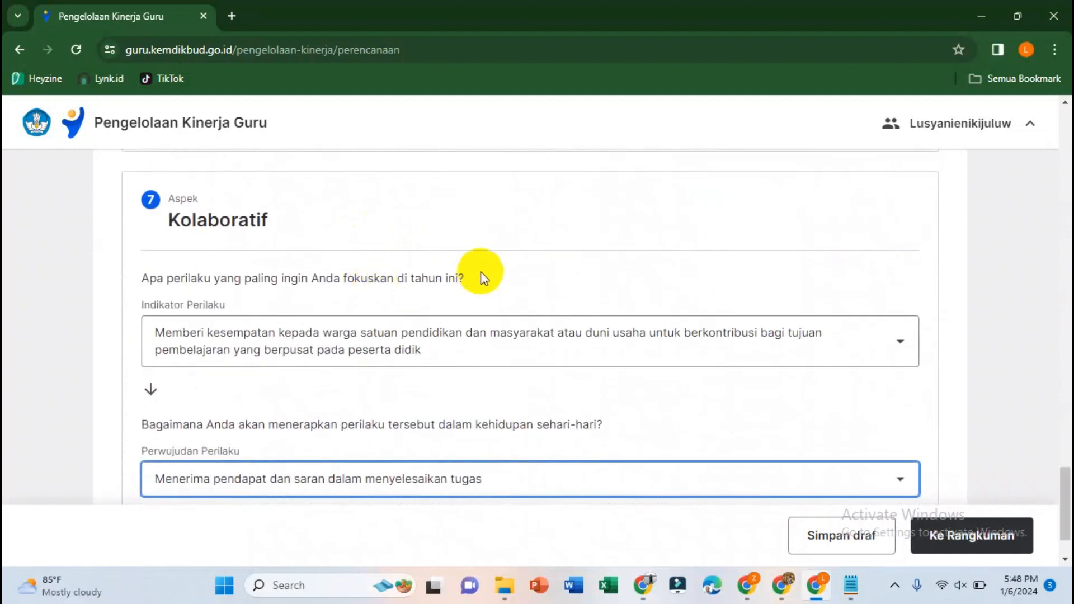
pyautogui.scroll(-3, 481, 272)
# Step: Continue to Rangkuman and check the Hasil Kerja Utama entries with their quality, quantity and time targets
pyautogui.click(975, 537)
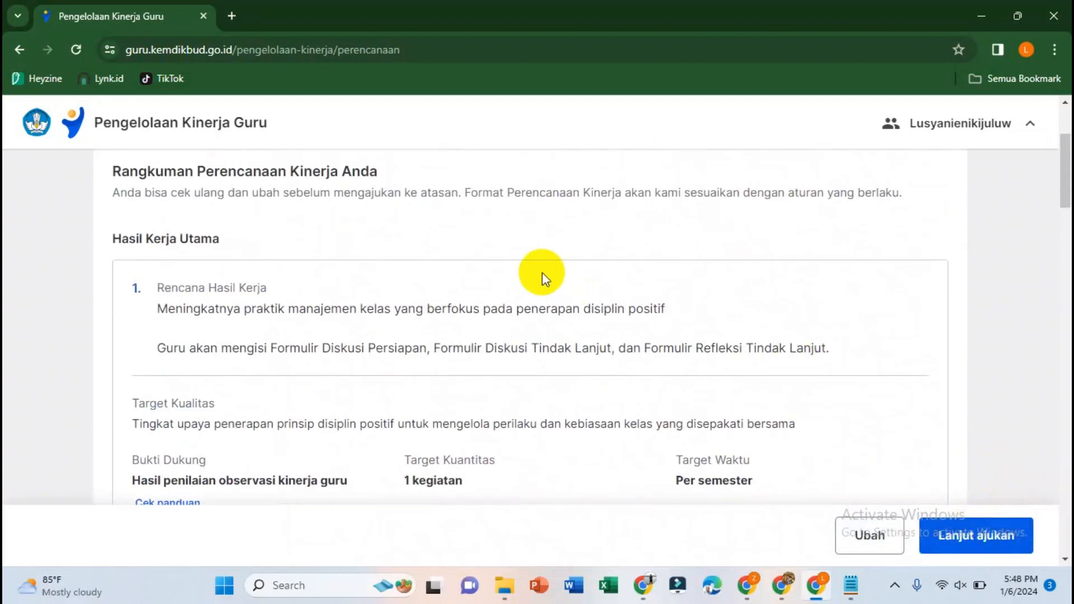
pyautogui.scroll(3, 542, 273)
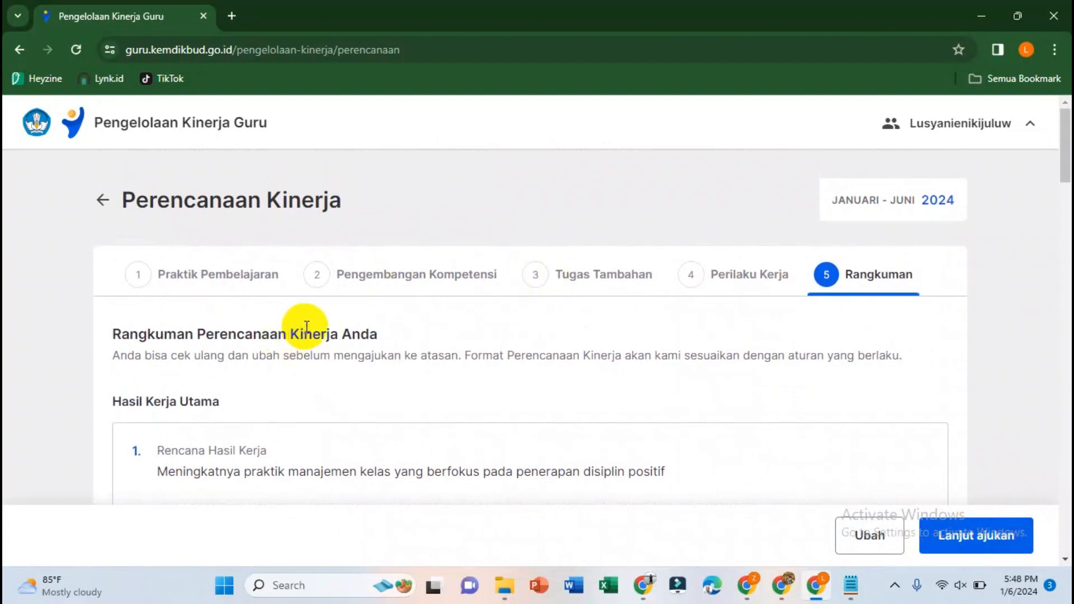
pyautogui.scroll(-4, 347, 338)
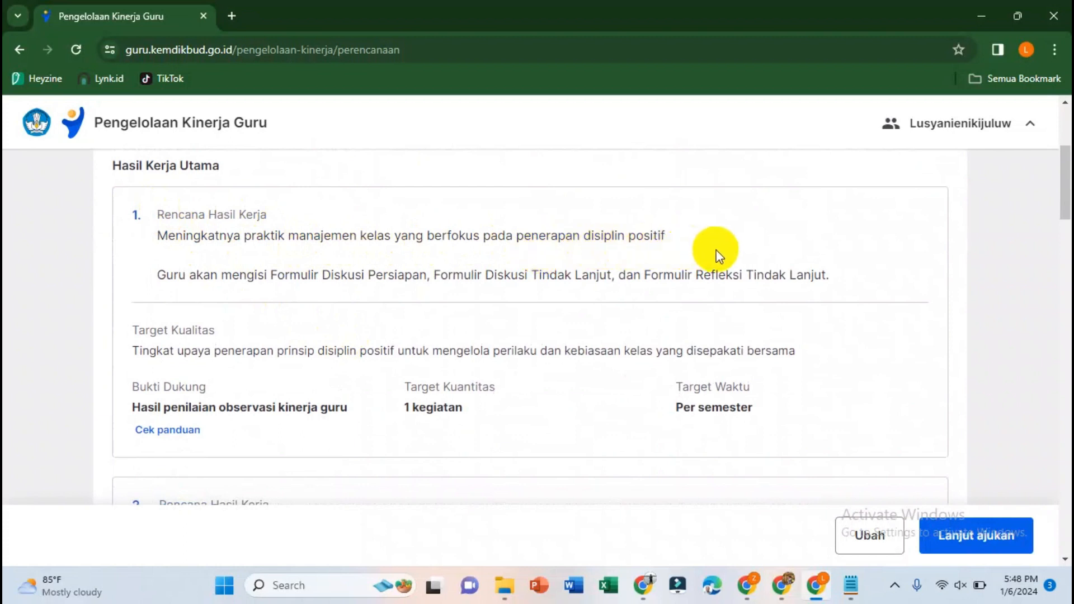
pyautogui.scroll(-7, 737, 312)
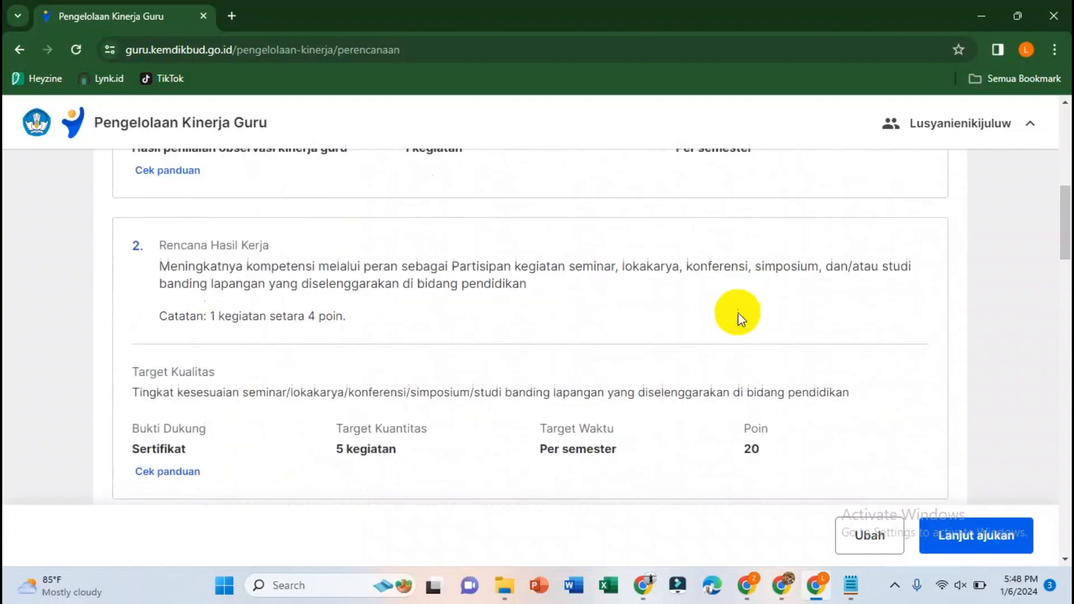
pyautogui.scroll(-10, 737, 312)
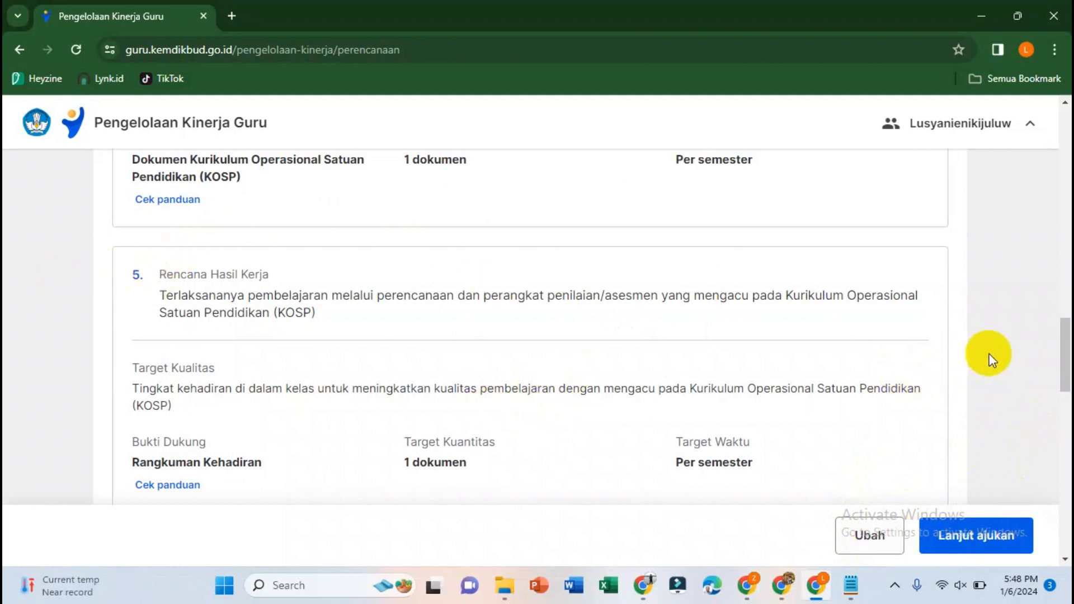
# Step: Submit the January–June 2024 Perencanaan Kinerja to the atasan and confirm the submission
pyautogui.click(995, 536)
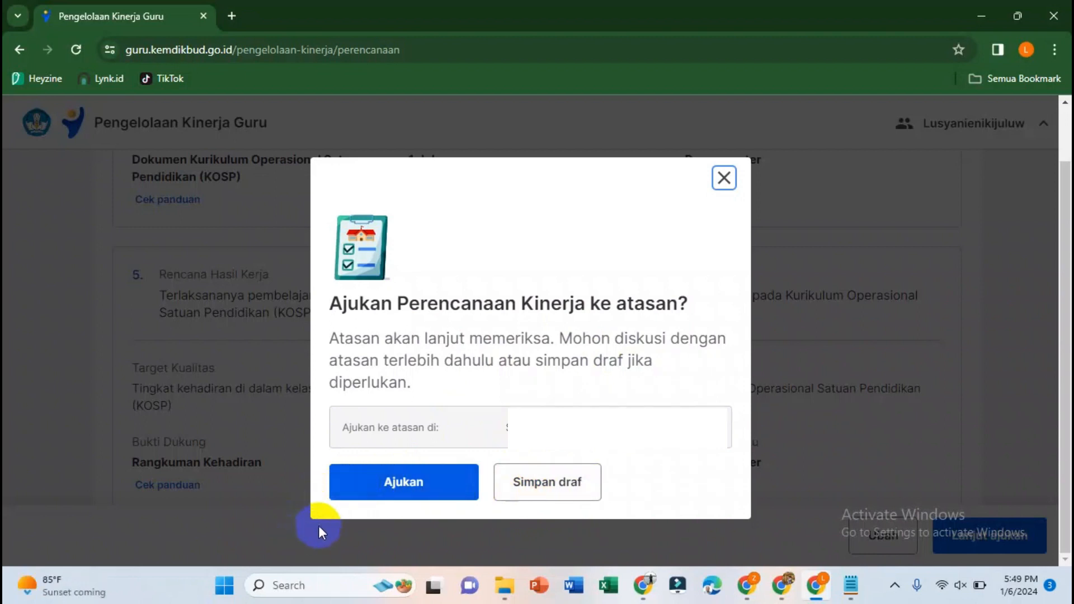
pyautogui.click(343, 490)
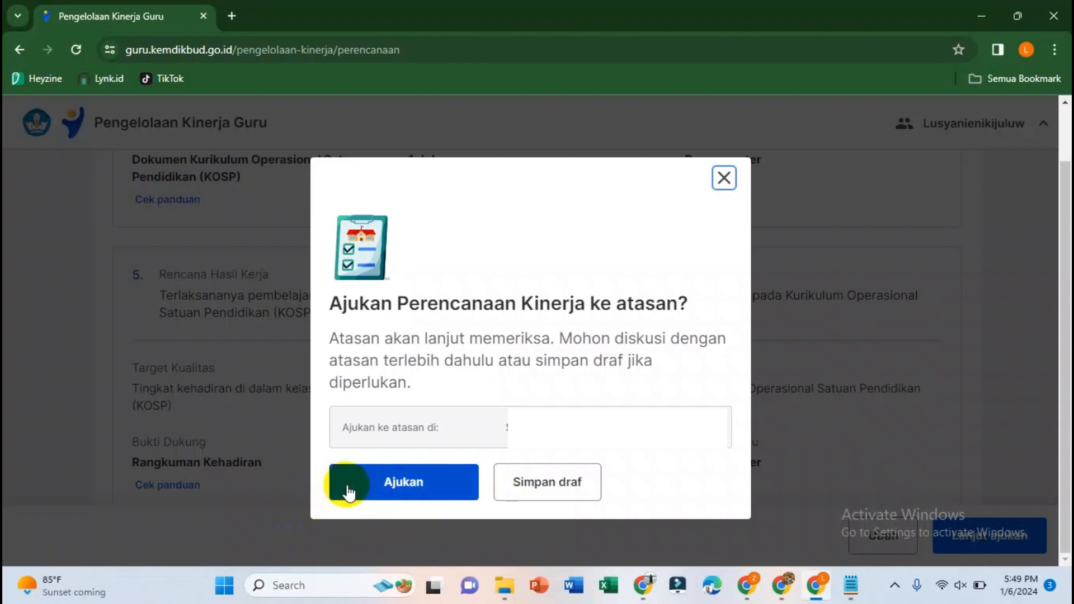
pyautogui.click(356, 491)
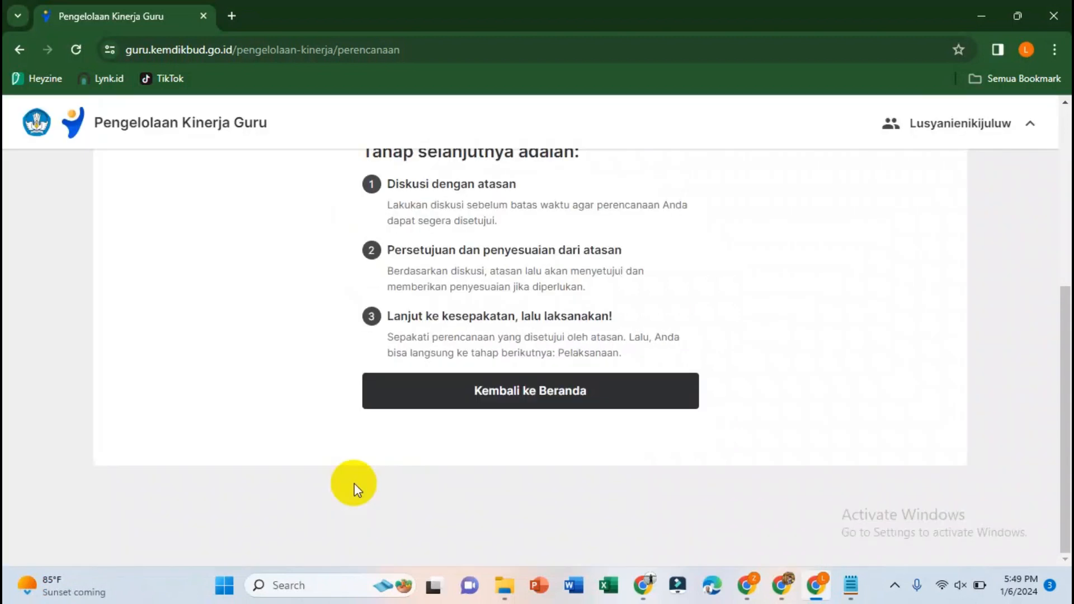
# Step: Read through the follow-up stages listed for the submitted Perencanaan Kinerja and return to Beranda
pyautogui.scroll(2, 956, 333)
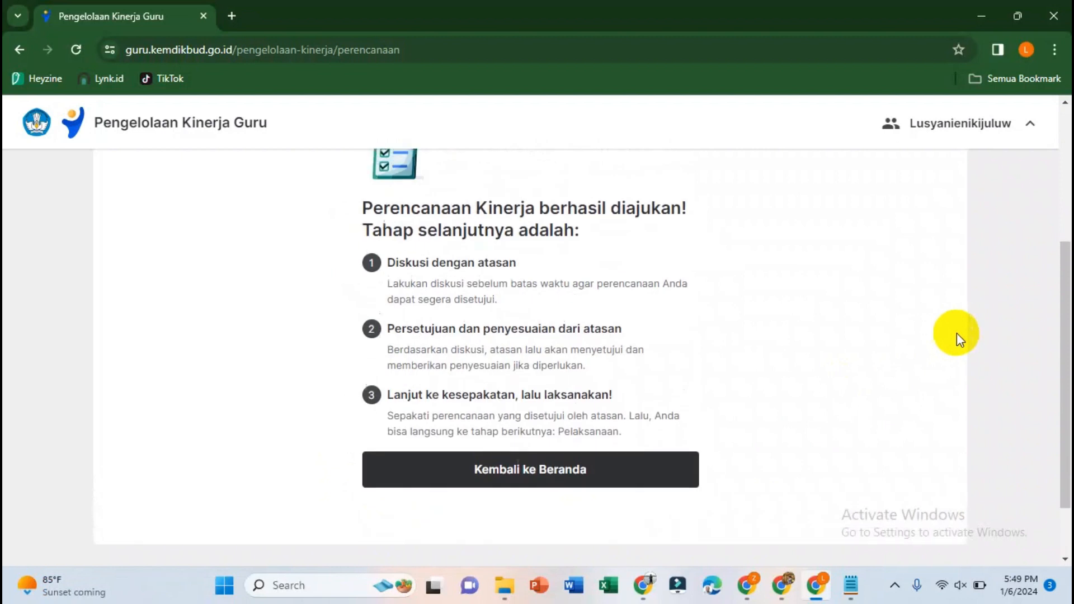
pyautogui.scroll(1, 467, 217)
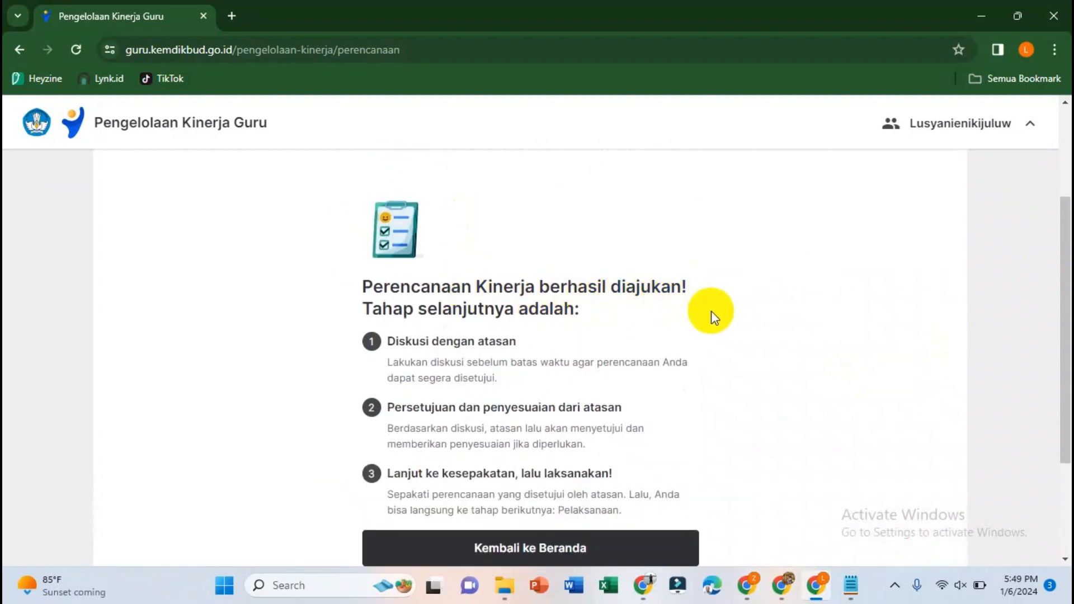
pyautogui.scroll(-1, 713, 315)
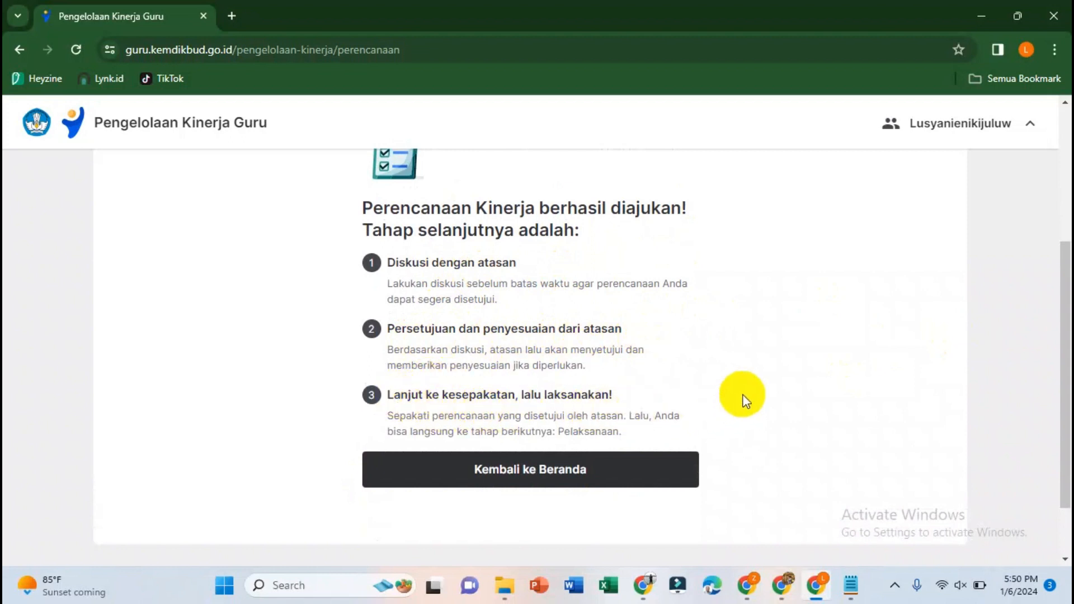
pyautogui.click(497, 472)
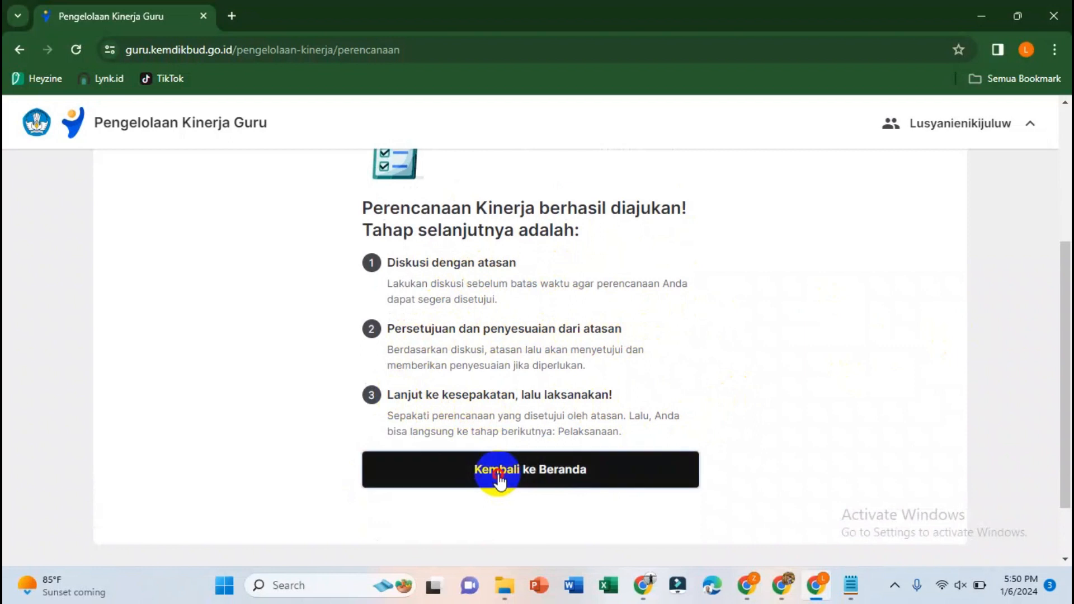